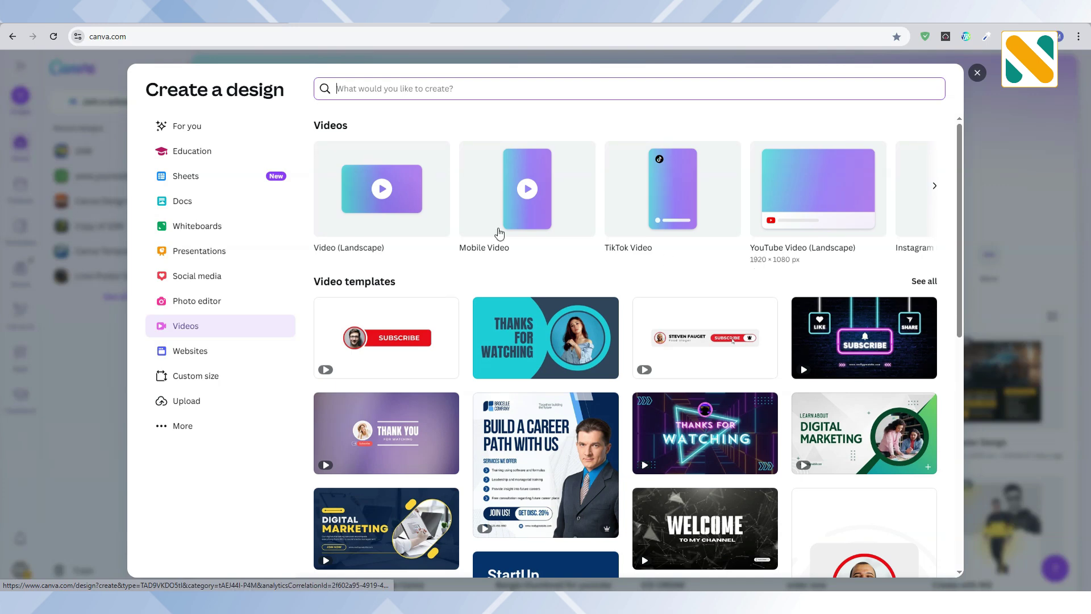
Step: Create a blank landscape video design and add a subheading text to its page
{"action": "left_click", "coordinate": [385, 205]}
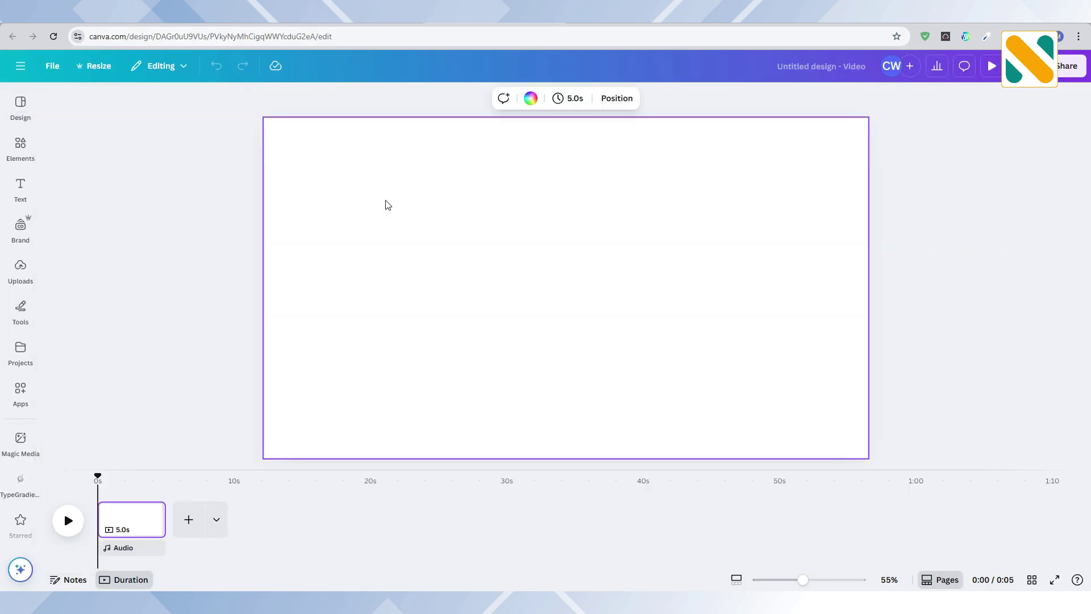
{"action": "left_click", "coordinate": [21, 188]}
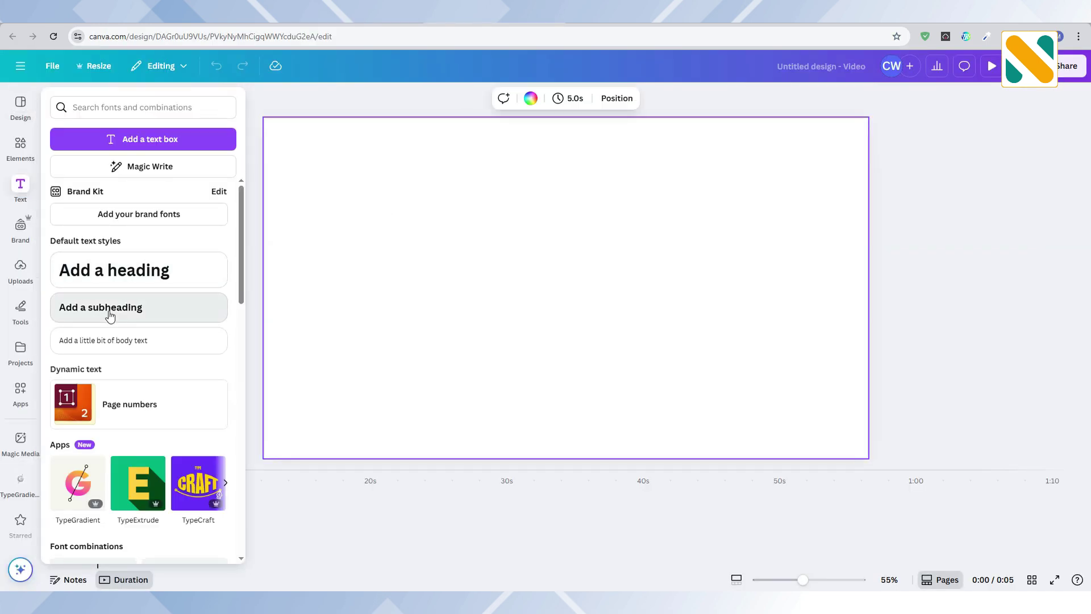
{"action": "left_click", "coordinate": [142, 311]}
{"action": "left_click", "coordinate": [363, 319]}
{"action": "left_click", "coordinate": [514, 301]}
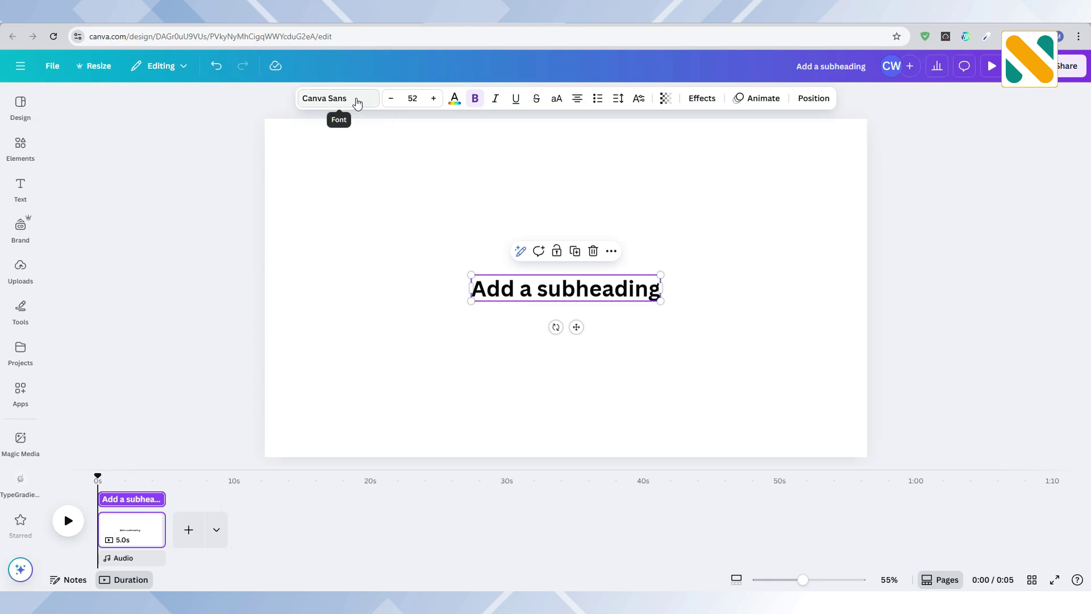
Step: Set the subheading's font to Sansation Regular
{"action": "left_click", "coordinate": [341, 98]}
{"action": "left_click", "coordinate": [156, 158]}
{"action": "type", "text": "sa"}
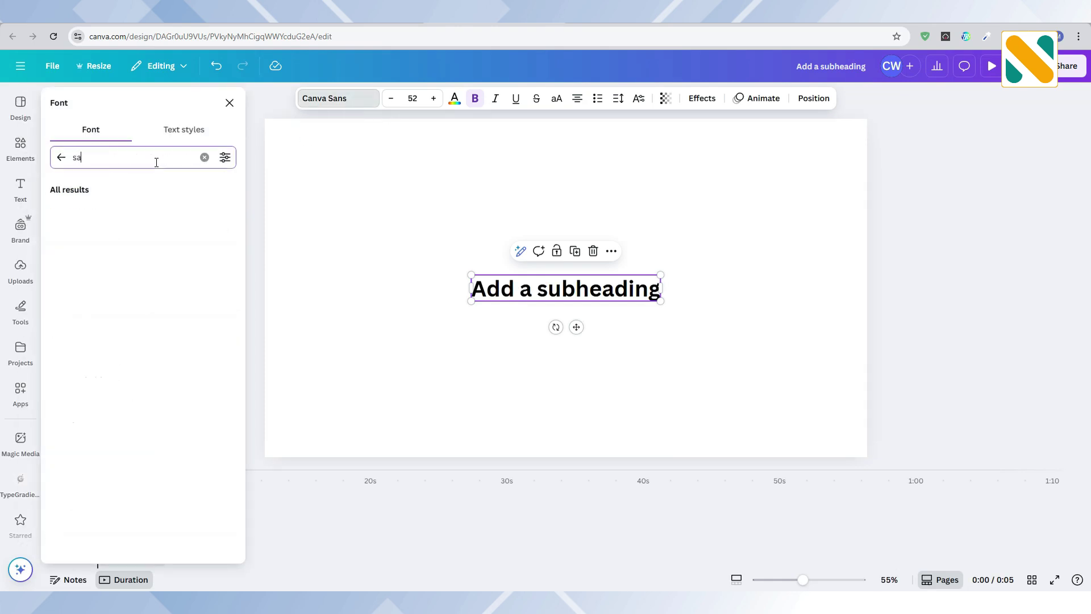
{"action": "type", "text": "nsa"}
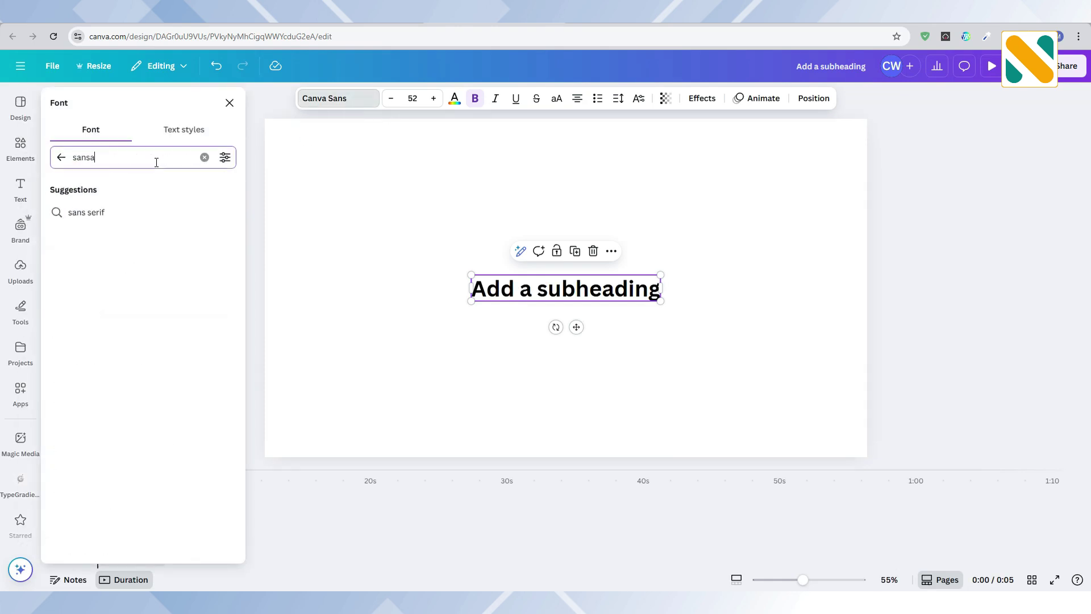
{"action": "type", "text": "tion"}
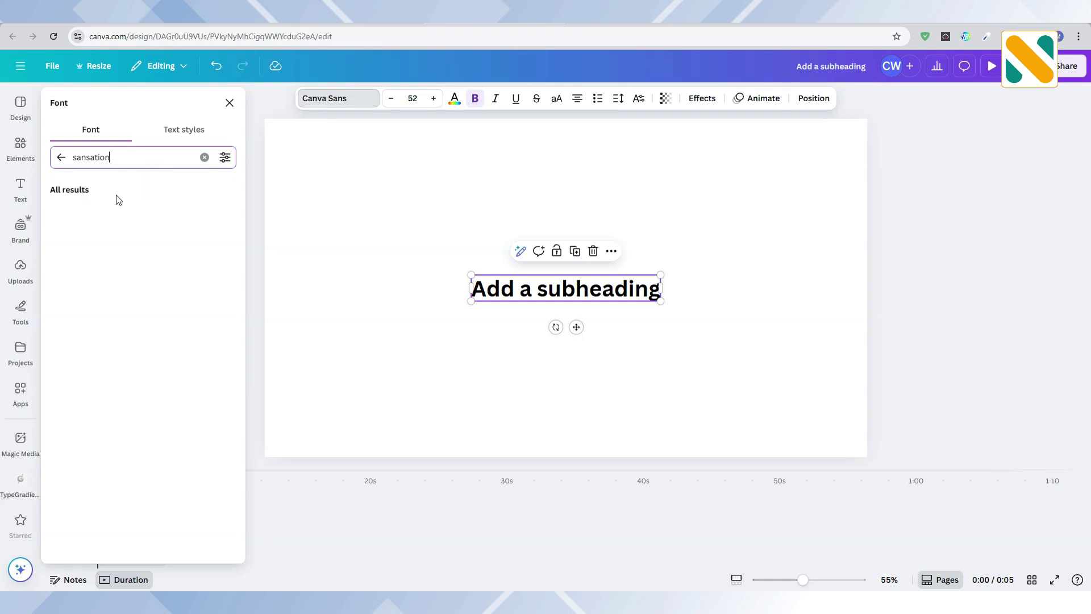
{"action": "left_click", "coordinate": [110, 215]}
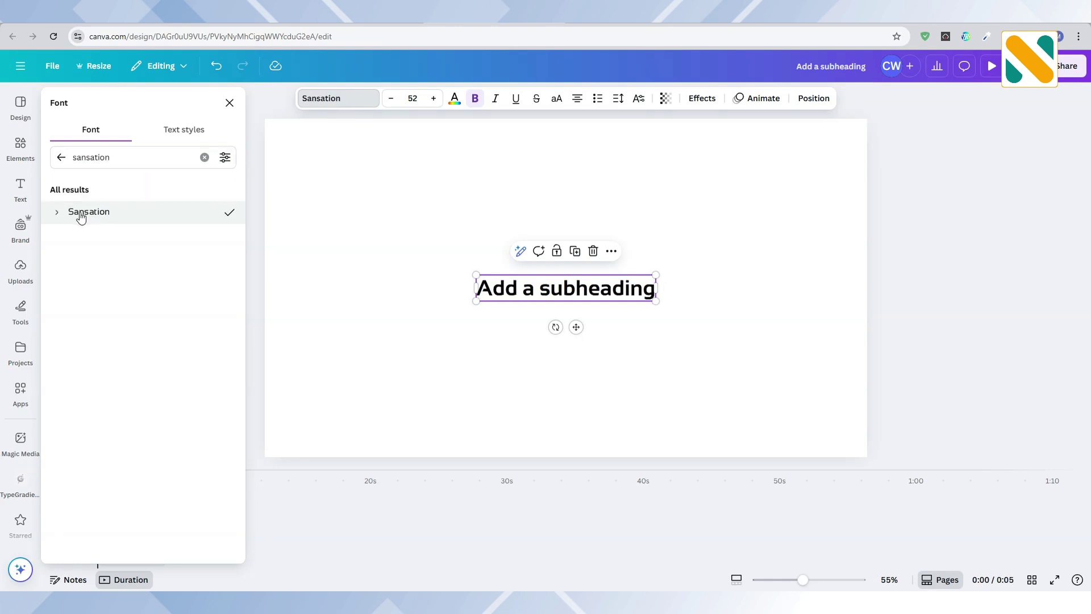
{"action": "left_click", "coordinate": [107, 258]}
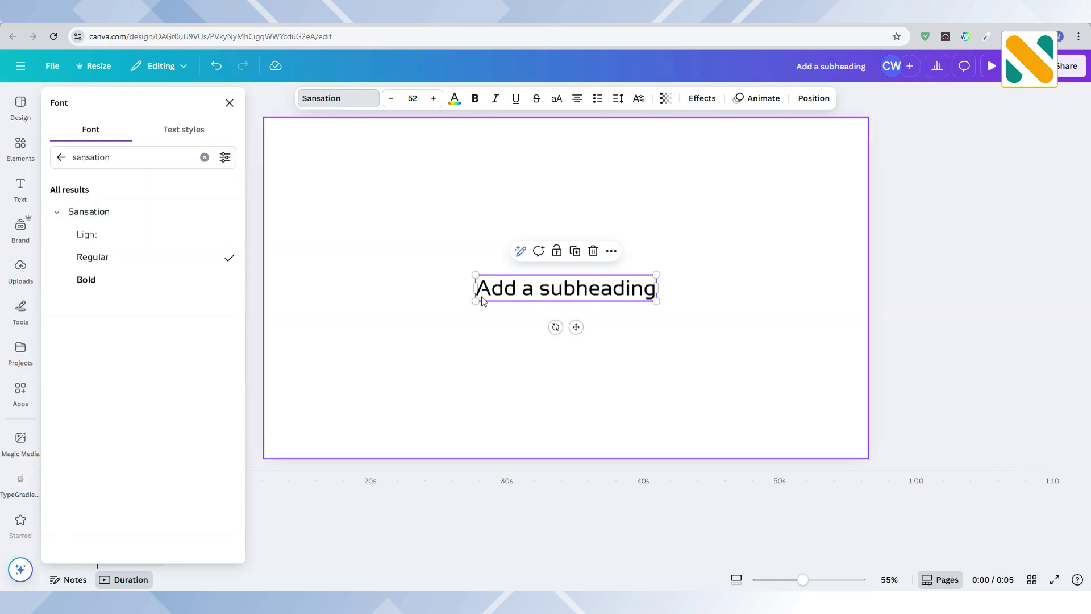
Step: Replace the subheading text with "Home" and reduce its size to 20.5
{"action": "double_click", "coordinate": [558, 292]}
{"action": "type", "text": "Home"}
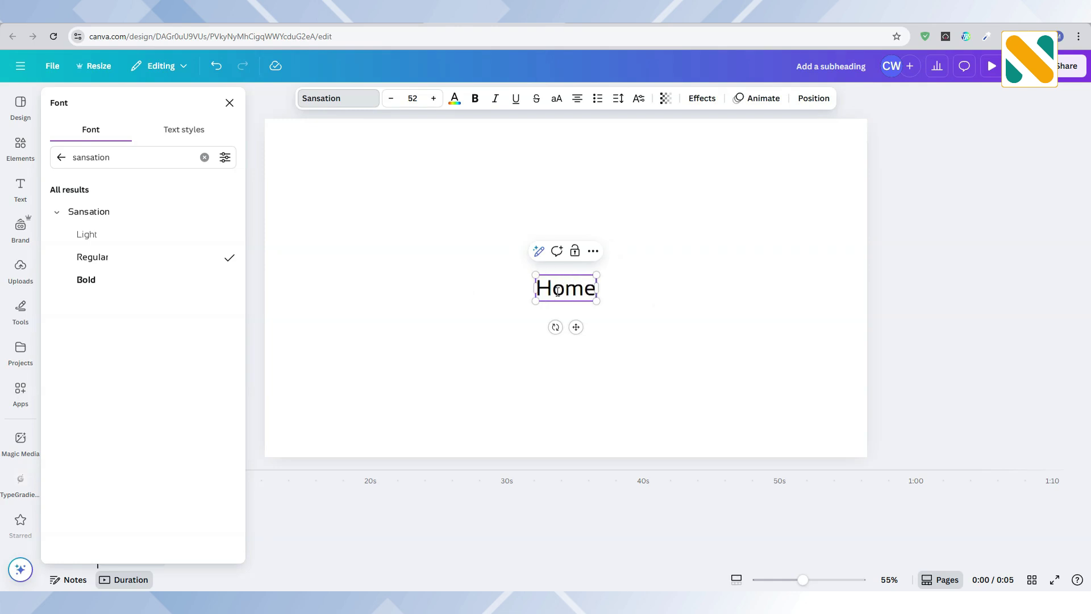
{"action": "left_click", "coordinate": [492, 335]}
{"action": "left_click", "coordinate": [565, 289]}
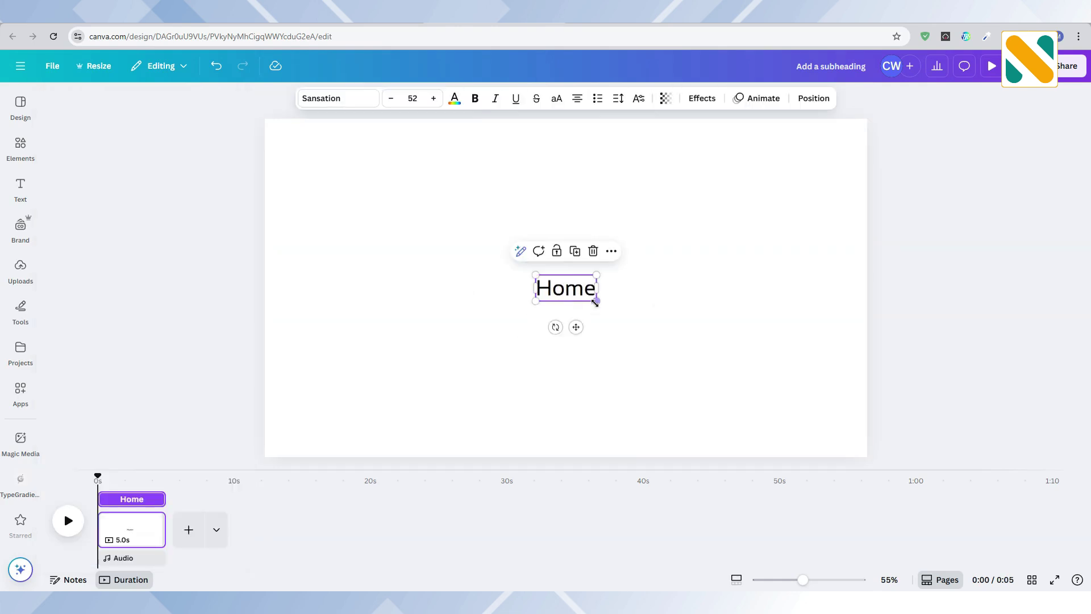
{"action": "left_click_drag", "start_coordinate": [596, 301], "coordinate": [617, 310]}
Step: Duplicate the "Home" label beside the original and change the copy's text to "Products"
{"action": "left_click", "coordinate": [557, 251]}
{"action": "double_click", "coordinate": [606, 282]}
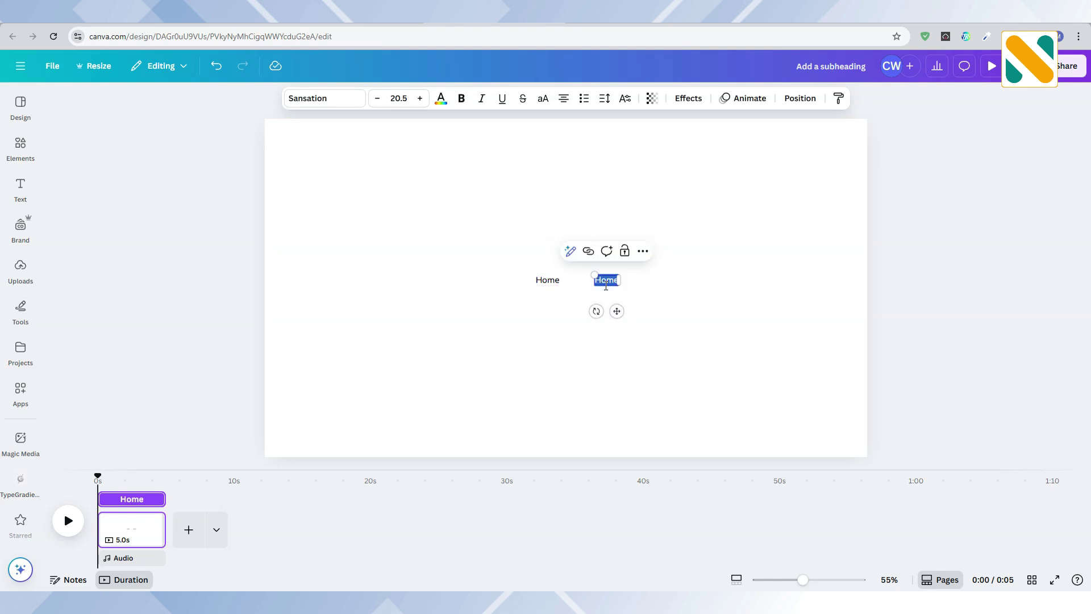
{"action": "type", "text": "Products"}
{"action": "key", "text": "Escape"}
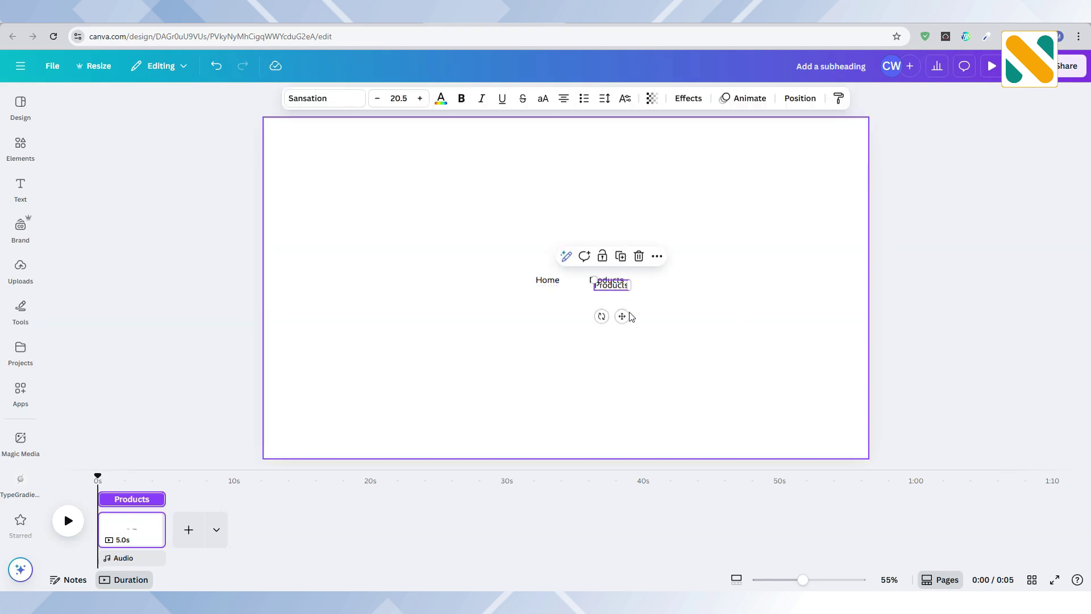
Step: Place a copy of the "Products" label to its right and change its text to "About Us"
{"action": "left_click_drag", "start_coordinate": [632, 315], "coordinate": [679, 311]}
{"action": "double_click", "coordinate": [671, 280]}
{"action": "type", "text": "About"}
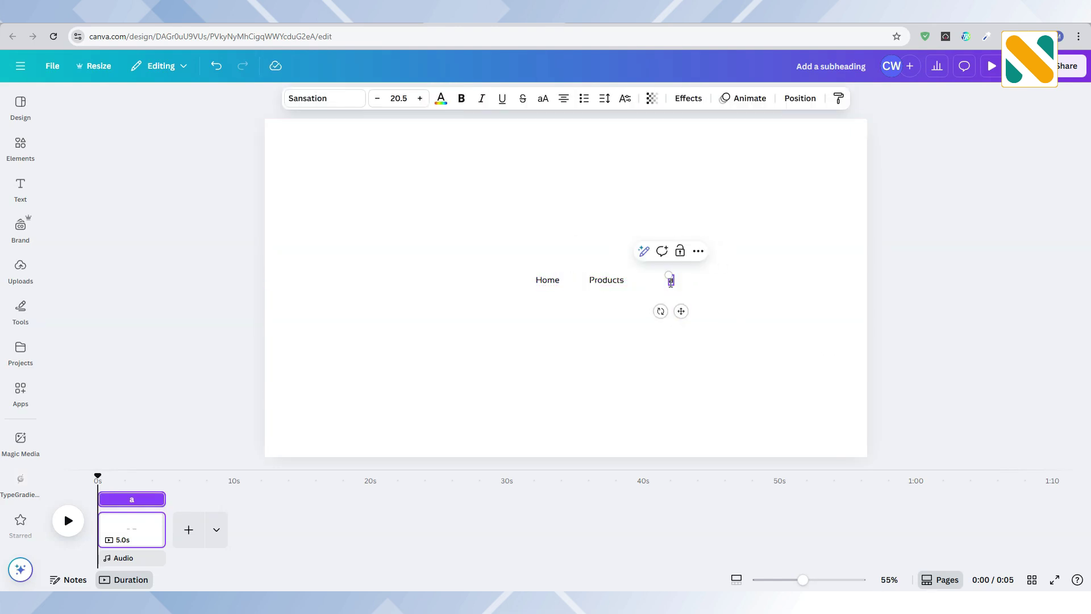
{"action": "type", "text": " Us"}
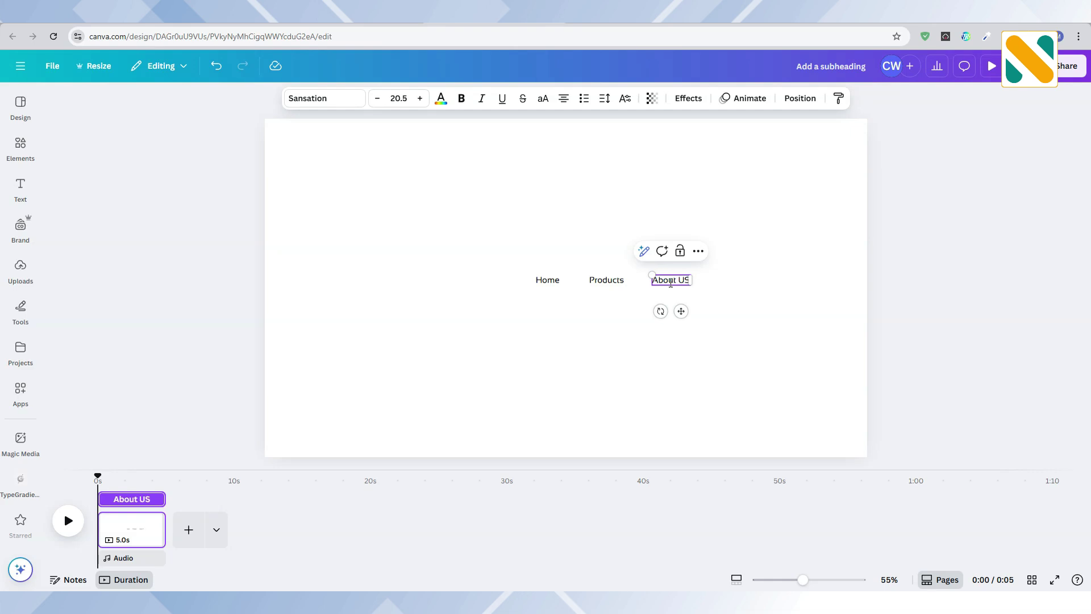
Step: Duplicate the "About Us" label to its right and change the copy's text to "Contact"
{"action": "key", "text": "Escape"}
{"action": "key", "text": "ctrl+d"}
{"action": "left_click_drag", "start_coordinate": [680, 311], "coordinate": [743, 310]}
{"action": "key", "text": "Return"}
{"action": "type", "text": "Contact"}
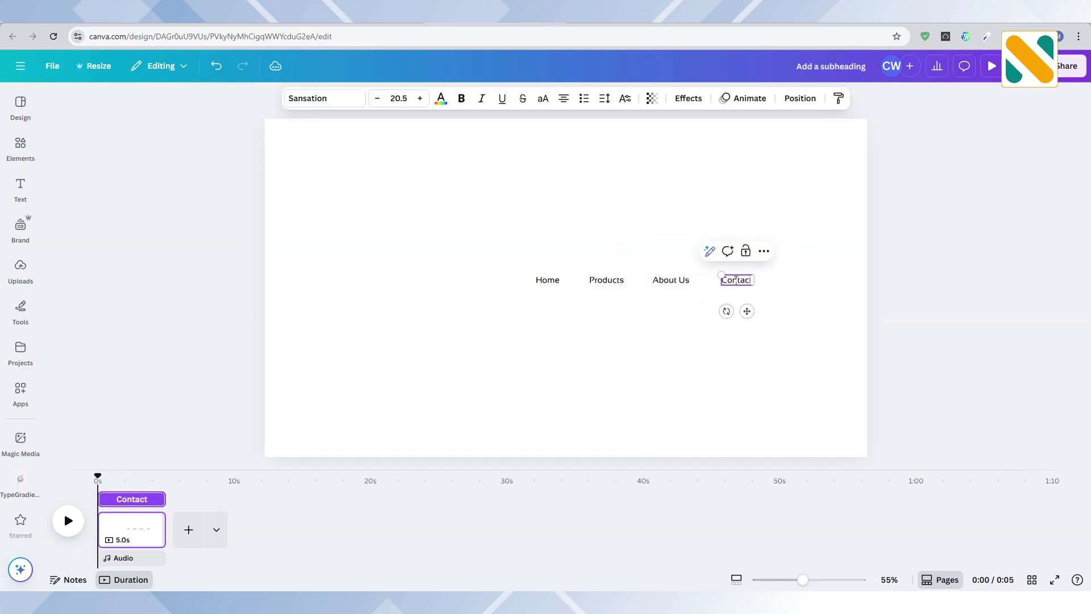
Step: Move all four menu labels together to the top centre of the page
{"action": "left_click", "coordinate": [773, 314]}
{"action": "key", "text": "ctrl+a"}
{"action": "left_click_drag", "start_coordinate": [653, 309], "coordinate": [574, 189]}
{"action": "left_click", "coordinate": [642, 271]}
Step: Search graphics for "fashion logo", add the black bow-tie suit logo and place it small in the page's upper left corner
{"action": "left_click", "coordinate": [21, 146]}
{"action": "left_click", "coordinate": [125, 102]}
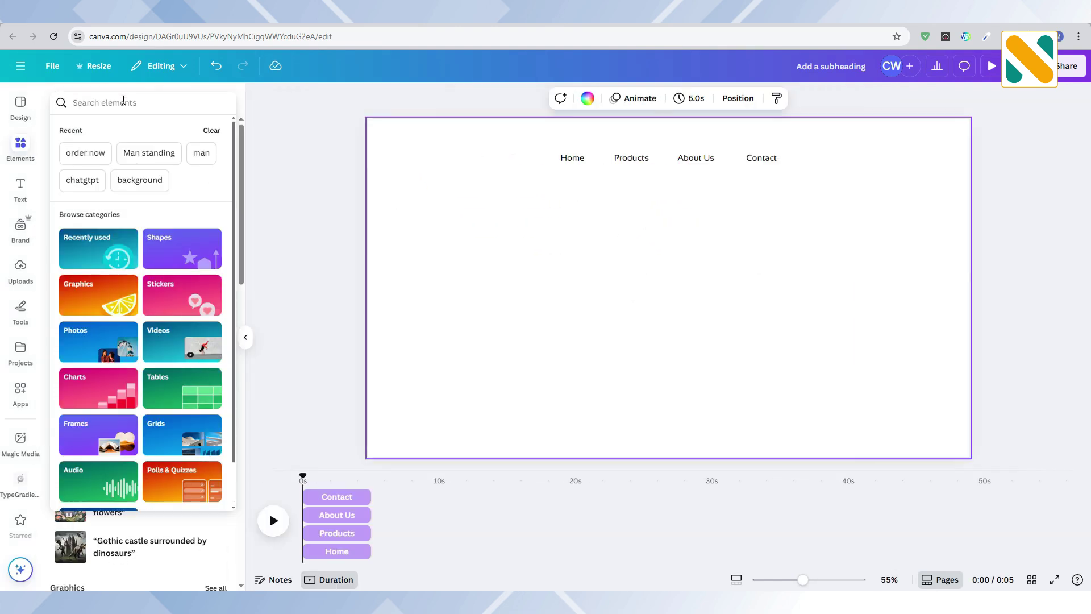
{"action": "type", "text": "fashion logo"}
{"action": "key", "text": "Return"}
{"action": "left_click", "coordinate": [94, 130]}
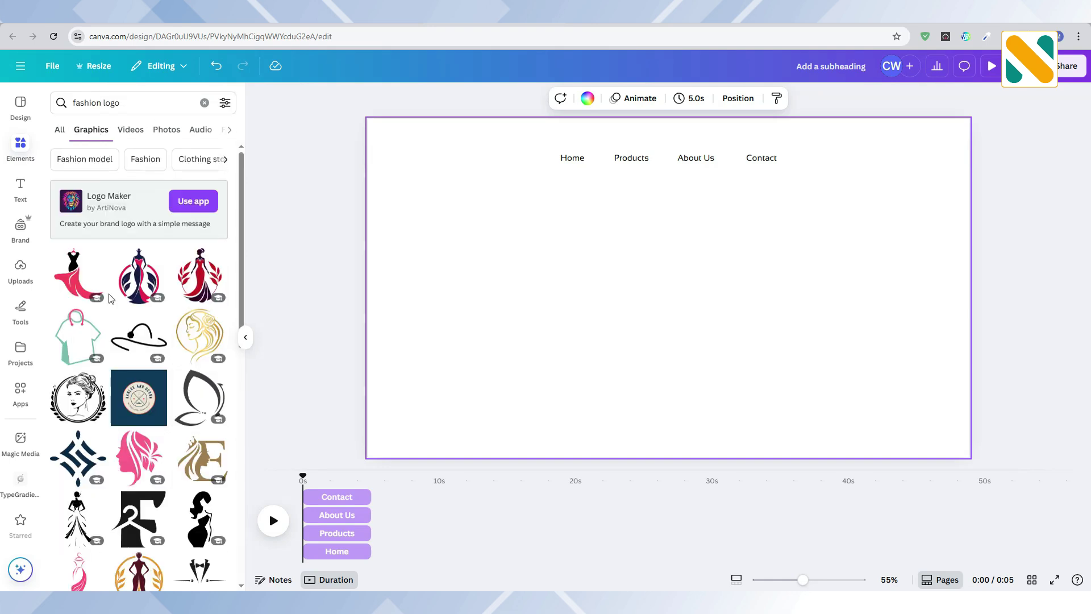
{"action": "scroll", "coordinate": [139, 341], "scroll_direction": "down", "scroll_amount": 4}
{"action": "left_click", "coordinate": [199, 350]}
{"action": "left_click_drag", "start_coordinate": [759, 355], "coordinate": [429, 165]}
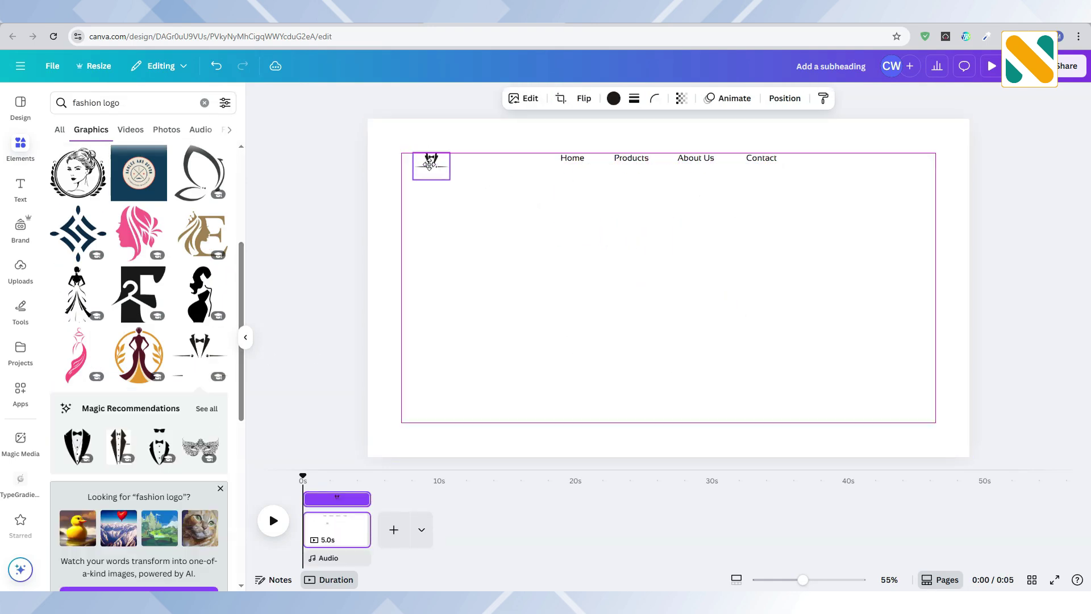
{"action": "left_click", "coordinate": [529, 216]}
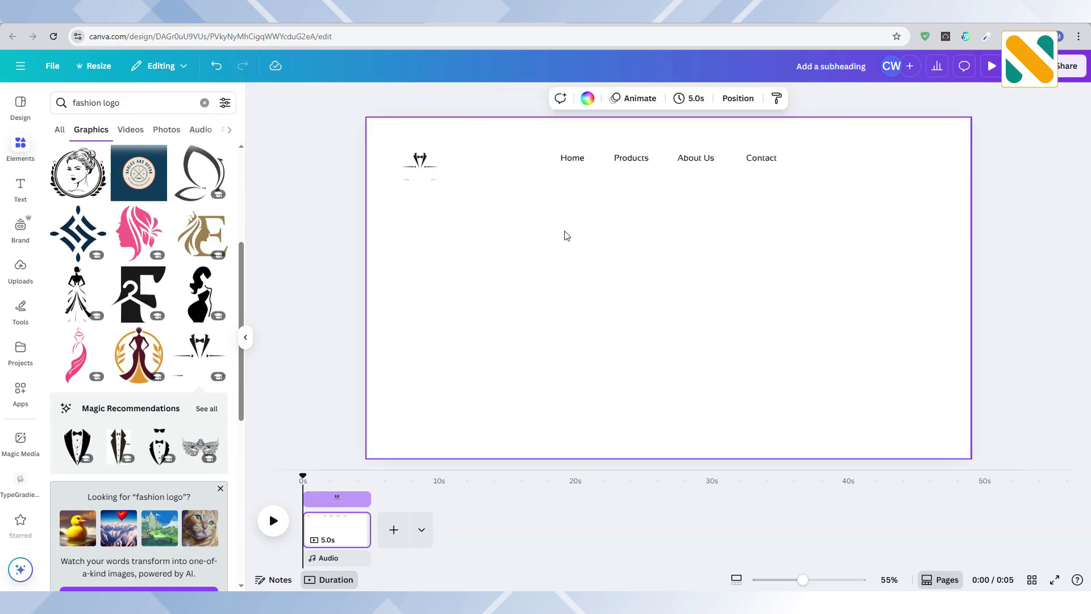
Step: Search for "cart icon", add the outlined shopping cart and place it small to the right of the menu labels
{"action": "left_click", "coordinate": [91, 103]}
{"action": "type", "text": "cart icon"}
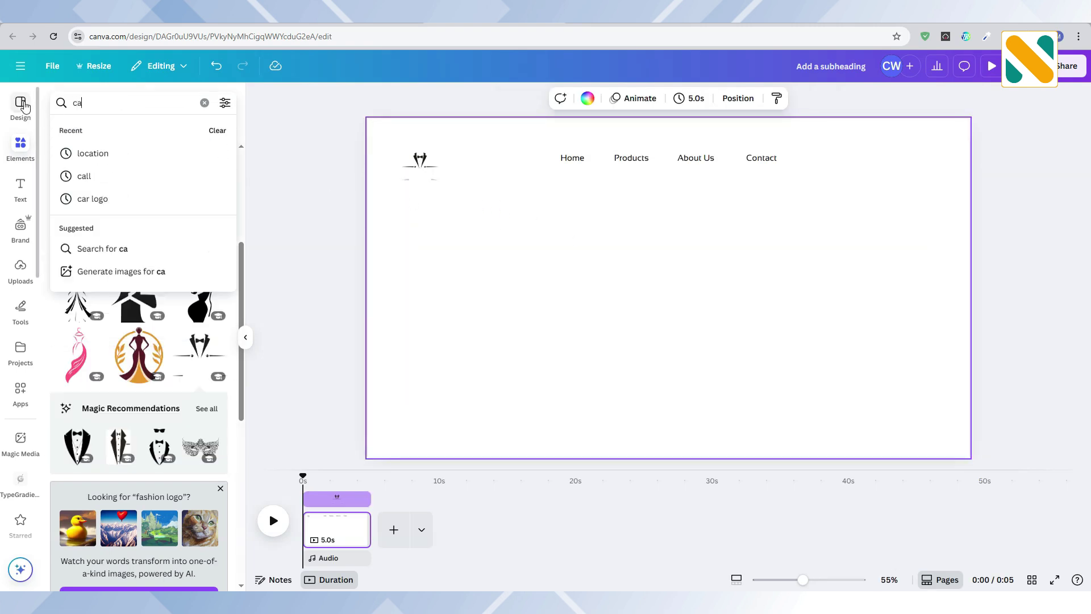
{"action": "key", "text": "Return"}
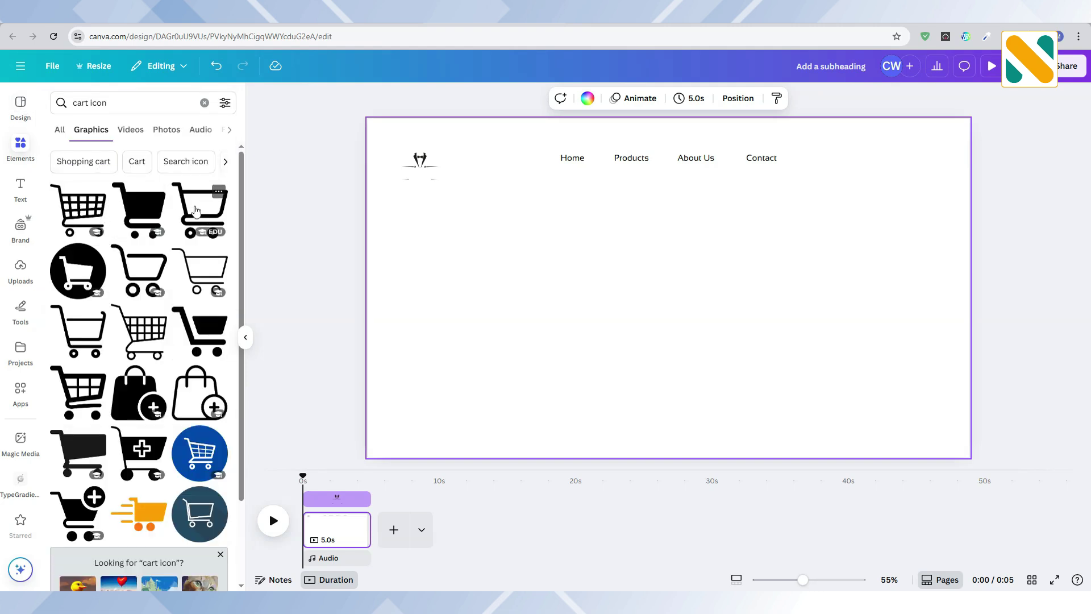
{"action": "left_click", "coordinate": [195, 211]}
{"action": "left_click_drag", "start_coordinate": [601, 356], "coordinate": [891, 169]}
Step: Add the outlined shopping bag icon with a plus sign in the page's upper right corner and align the cart icon beside it
{"action": "left_click", "coordinate": [199, 485]}
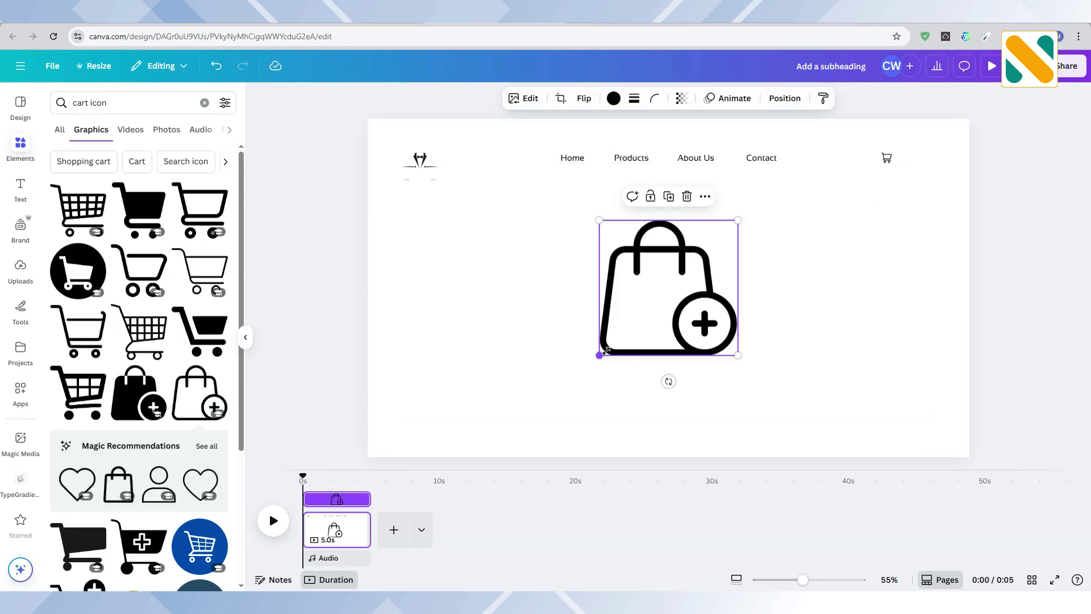
{"action": "left_click_drag", "start_coordinate": [606, 350], "coordinate": [923, 152]}
{"action": "left_click", "coordinate": [894, 212]}
{"action": "left_click_drag", "start_coordinate": [909, 189], "coordinate": [898, 166]}
{"action": "left_click", "coordinate": [895, 241]}
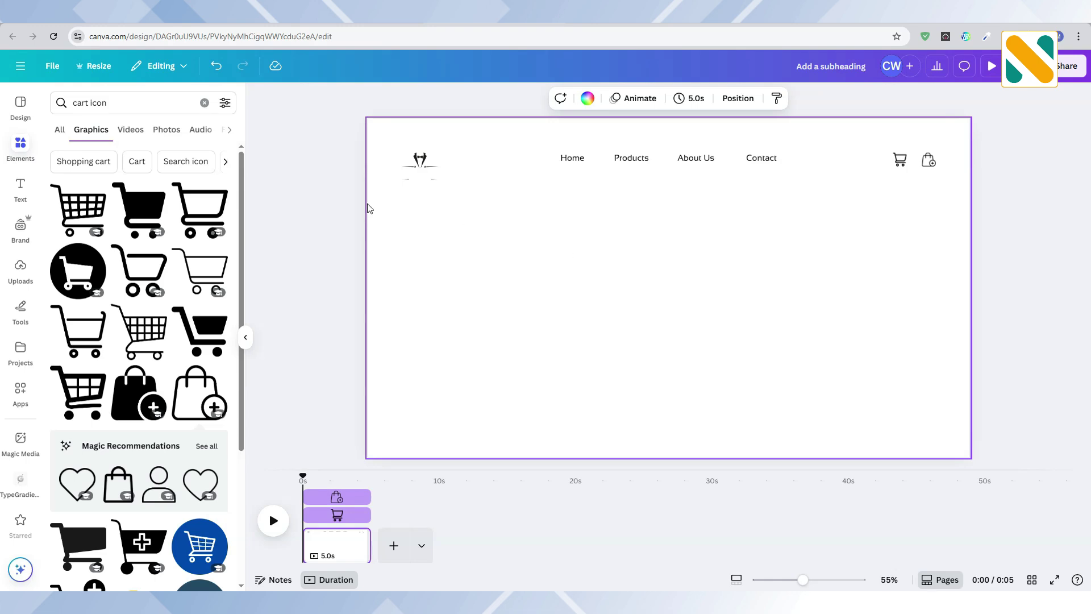
Step: Insert a portrait rectangular frame from the full frames collection
{"action": "left_click", "coordinate": [203, 103]}
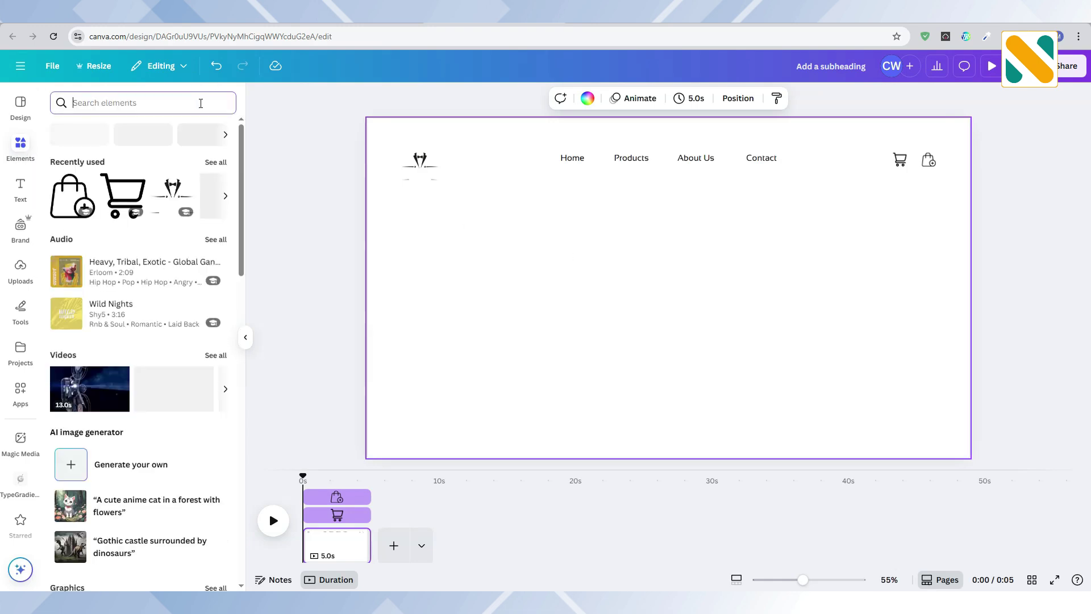
{"action": "scroll", "coordinate": [133, 272], "scroll_direction": "down", "scroll_amount": 10}
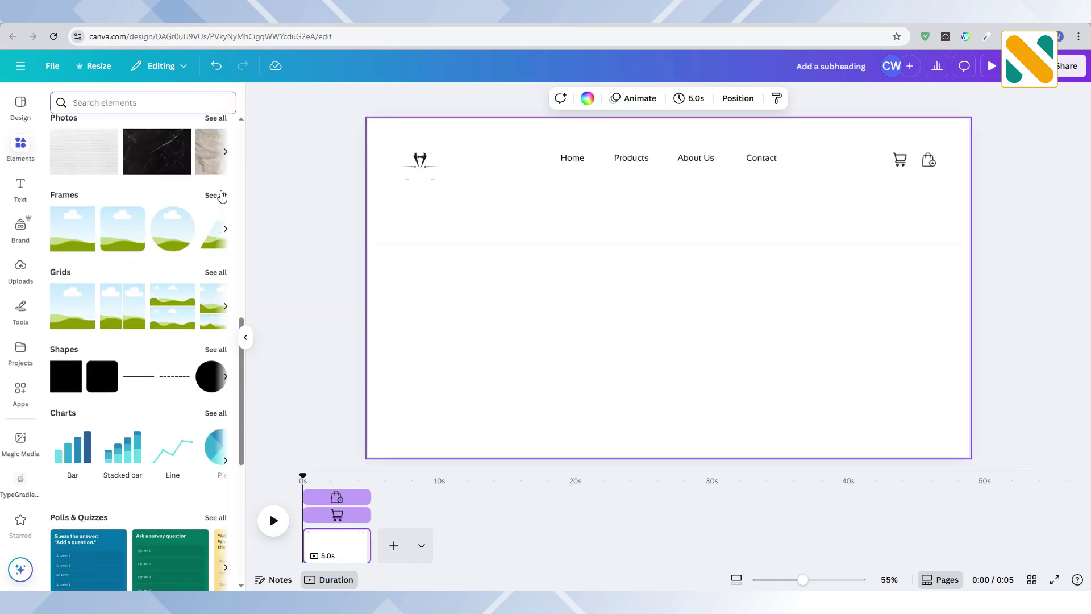
{"action": "left_click", "coordinate": [215, 195]}
{"action": "scroll", "coordinate": [123, 356], "scroll_direction": "down", "scroll_amount": 5}
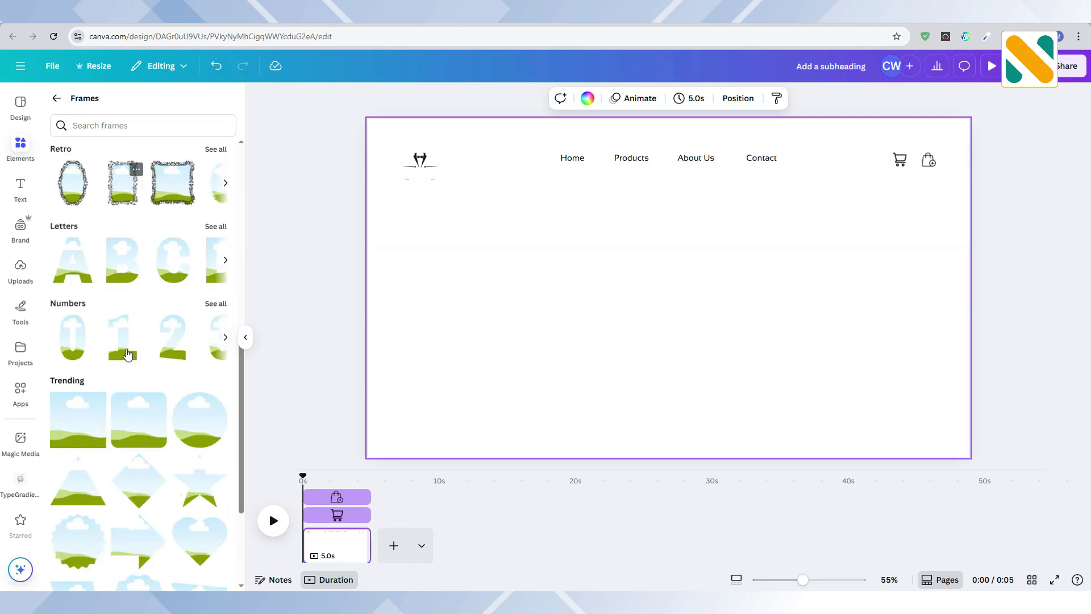
{"action": "scroll", "coordinate": [127, 354], "scroll_direction": "down", "scroll_amount": 10}
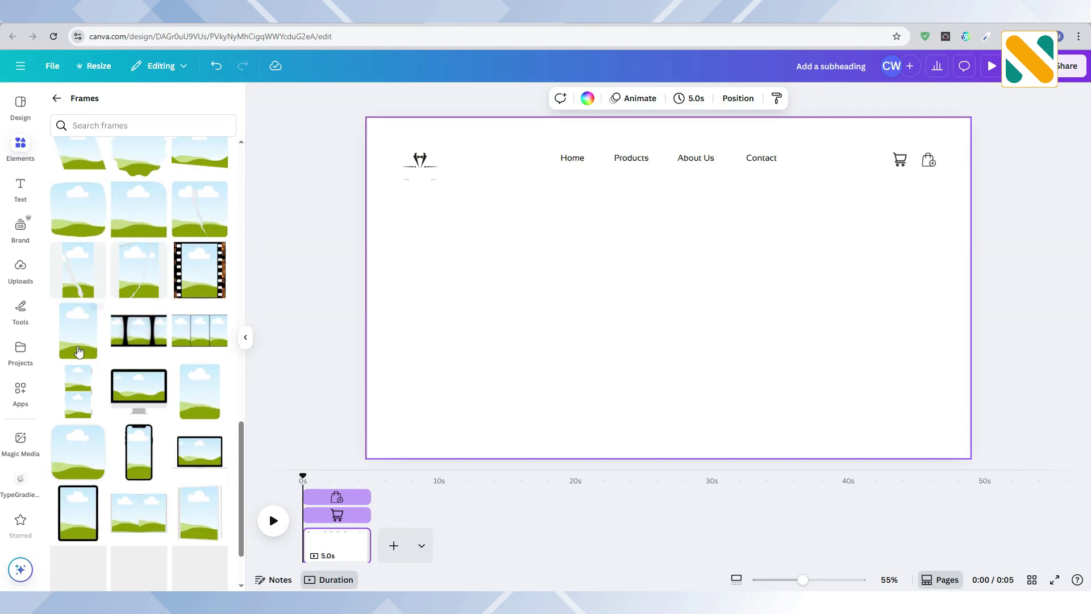
{"action": "left_click", "coordinate": [98, 311]}
Step: Shrink the portrait frame, tilt it slightly clockwise and place it in the right half of the page
{"action": "left_click_drag", "start_coordinate": [666, 376], "coordinate": [663, 345]}
{"action": "left_click_drag", "start_coordinate": [648, 296], "coordinate": [591, 350]}
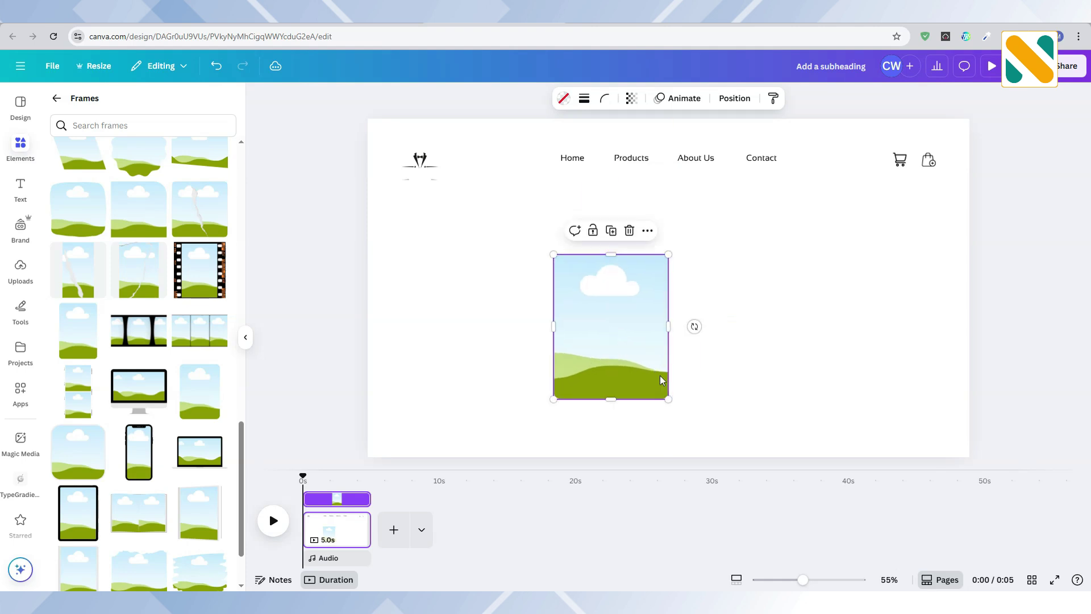
{"action": "left_click_drag", "start_coordinate": [666, 398], "coordinate": [804, 300]}
{"action": "left_click_drag", "start_coordinate": [800, 369], "coordinate": [794, 368]}
{"action": "left_click_drag", "start_coordinate": [807, 306], "coordinate": [753, 275]}
Step: Duplicate the tilted frame to form a staggered row of three frames reaching the page's right margin
{"action": "left_click", "coordinate": [894, 220]}
{"action": "left_click", "coordinate": [818, 228]}
{"action": "left_click", "coordinate": [899, 282]}
{"action": "left_click_drag", "start_coordinate": [896, 282], "coordinate": [897, 275]}
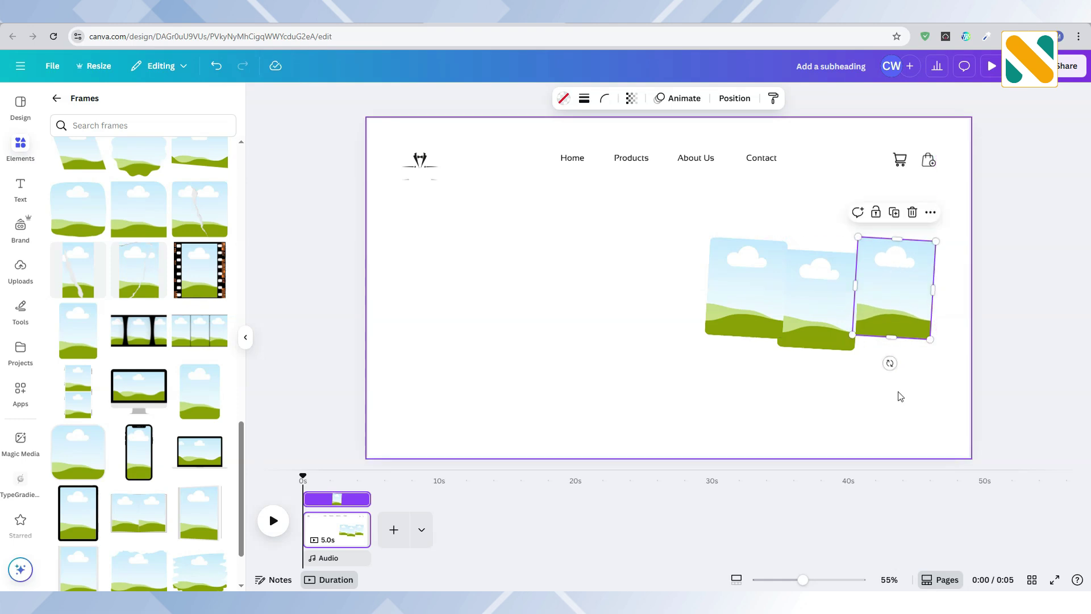
{"action": "left_click", "coordinate": [901, 397]}
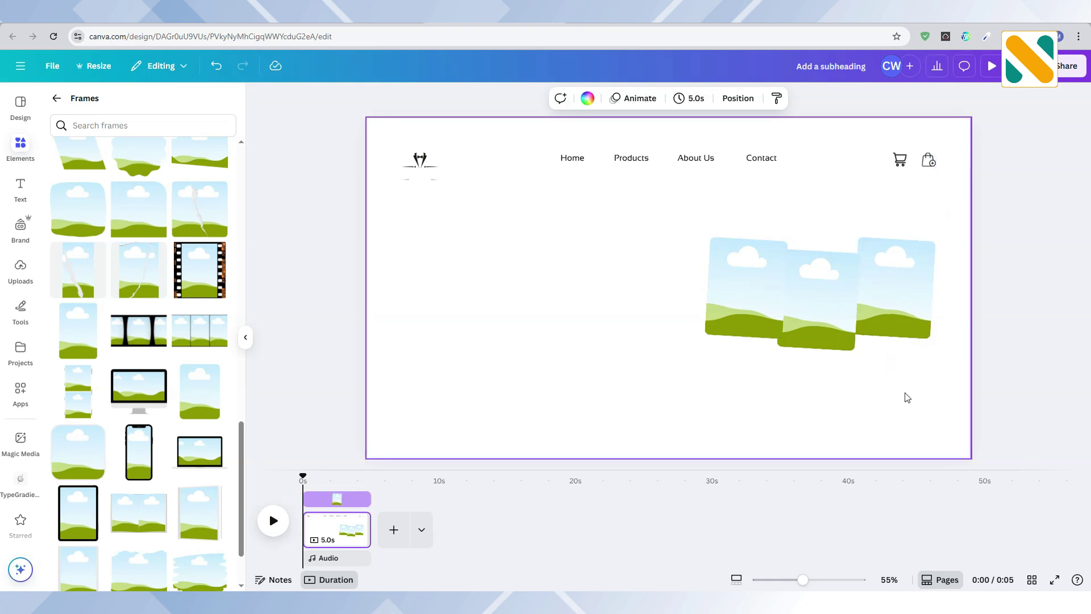
Step: Duplicate the leftmost frame, tilt the copy to about -3° and place it lower, overlapping the row's left end
{"action": "left_click", "coordinate": [775, 273]}
{"action": "left_click", "coordinate": [749, 218]}
{"action": "left_click_drag", "start_coordinate": [761, 335], "coordinate": [663, 371]}
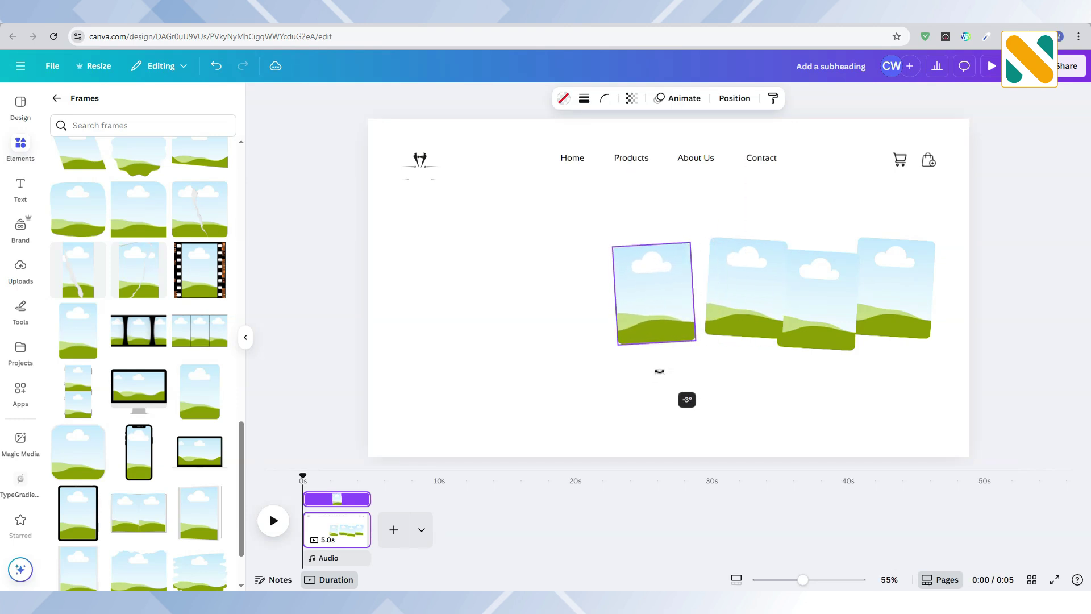
{"action": "left_click_drag", "start_coordinate": [659, 370], "coordinate": [658, 368]}
{"action": "left_click_drag", "start_coordinate": [663, 315], "coordinate": [691, 319]}
Step: Duplicate the counterclockwise-tilted frame twice to the left, staggering the copies to make a row of six frames
{"action": "left_click", "coordinate": [681, 224]}
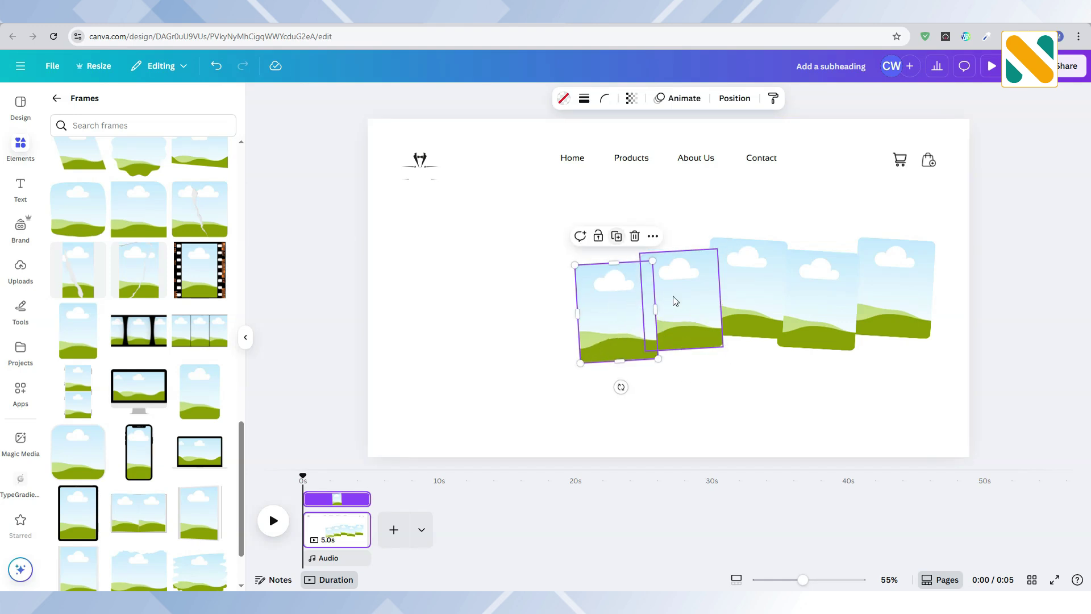
{"action": "left_click_drag", "start_coordinate": [623, 302], "coordinate": [625, 284]}
{"action": "left_click", "coordinate": [613, 216]}
{"action": "left_click_drag", "start_coordinate": [541, 301], "coordinate": [550, 310]}
Step: Enlarge all six frames together to span the page between its margins and centre the row below the menu
{"action": "left_click_drag", "start_coordinate": [930, 385], "coordinate": [471, 256]}
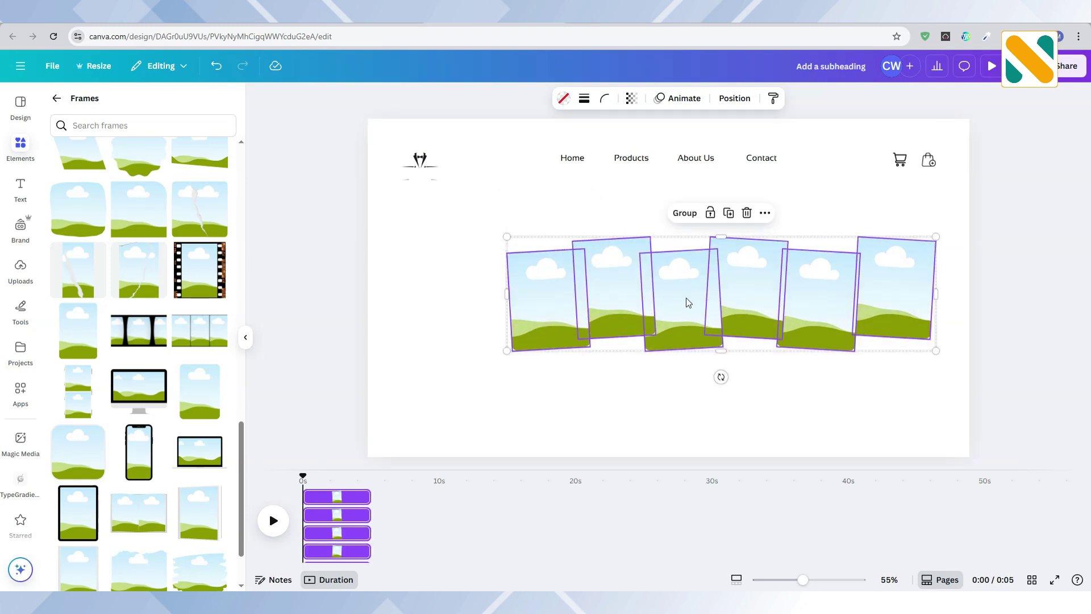
{"action": "left_click_drag", "start_coordinate": [688, 302], "coordinate": [587, 278]}
{"action": "left_click_drag", "start_coordinate": [830, 336], "coordinate": [934, 366]}
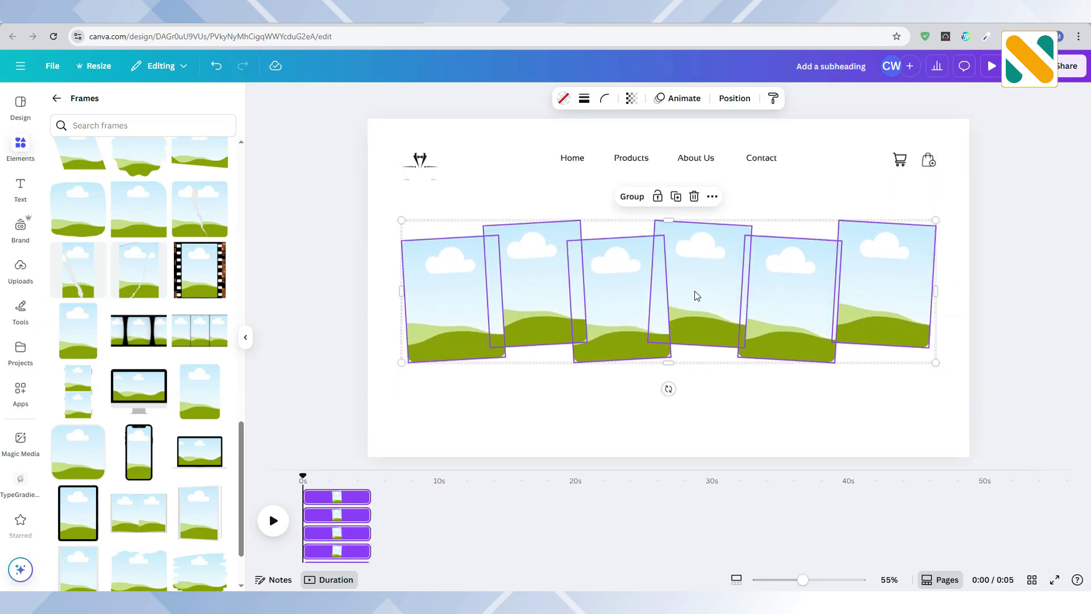
{"action": "left_click_drag", "start_coordinate": [696, 294], "coordinate": [692, 308]}
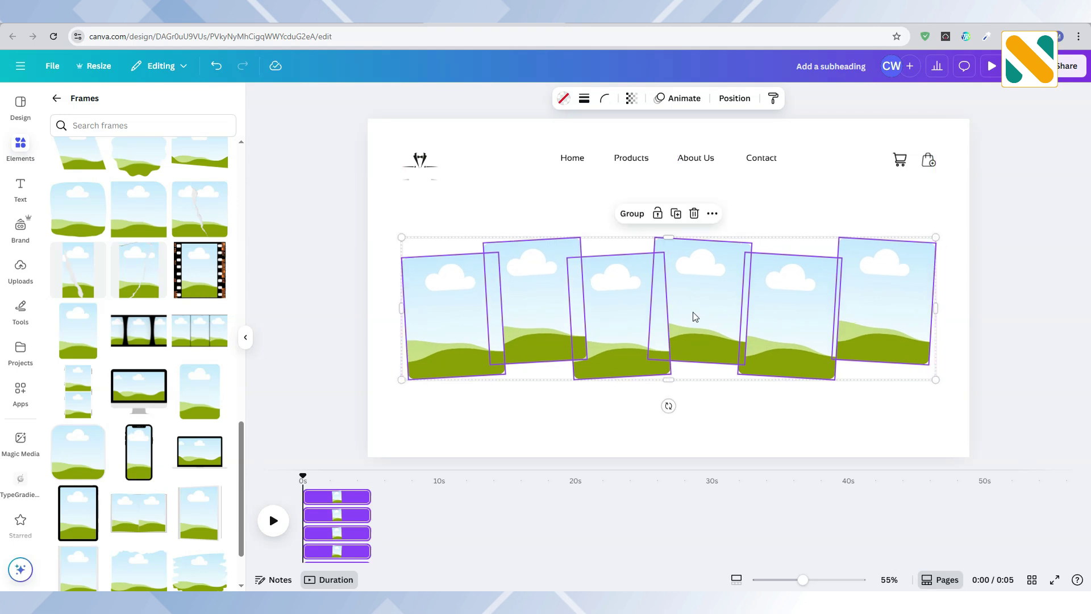
Step: Place a copy of the "Products" menu label just below the menu and change its text to "Our New"
{"action": "left_click", "coordinate": [670, 411]}
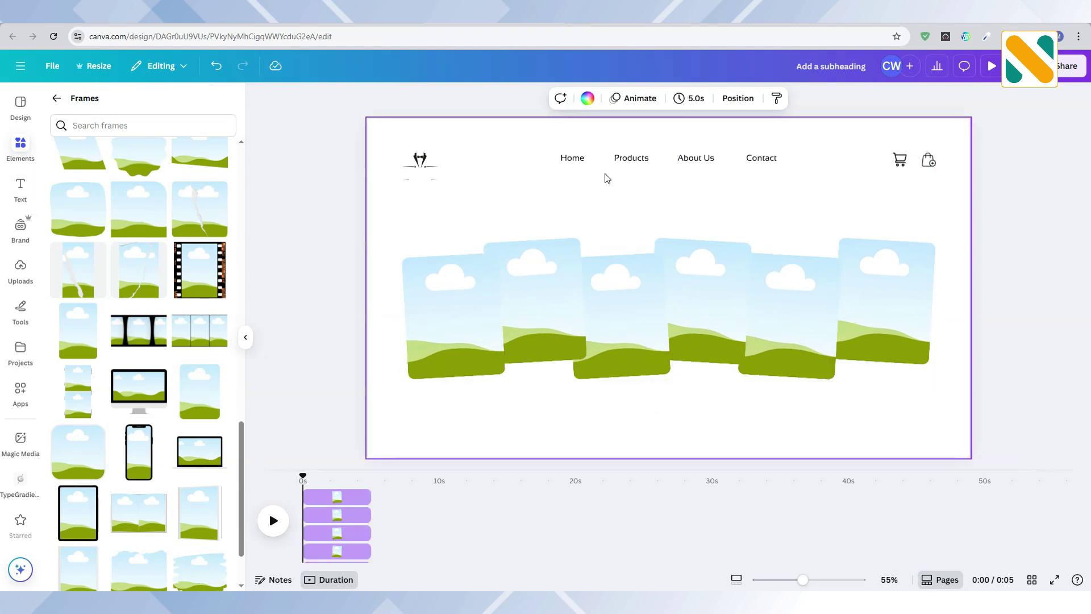
{"action": "left_click", "coordinate": [627, 165]}
{"action": "left_click_drag", "start_coordinate": [639, 159], "coordinate": [649, 182]}
{"action": "double_click", "coordinate": [634, 182]}
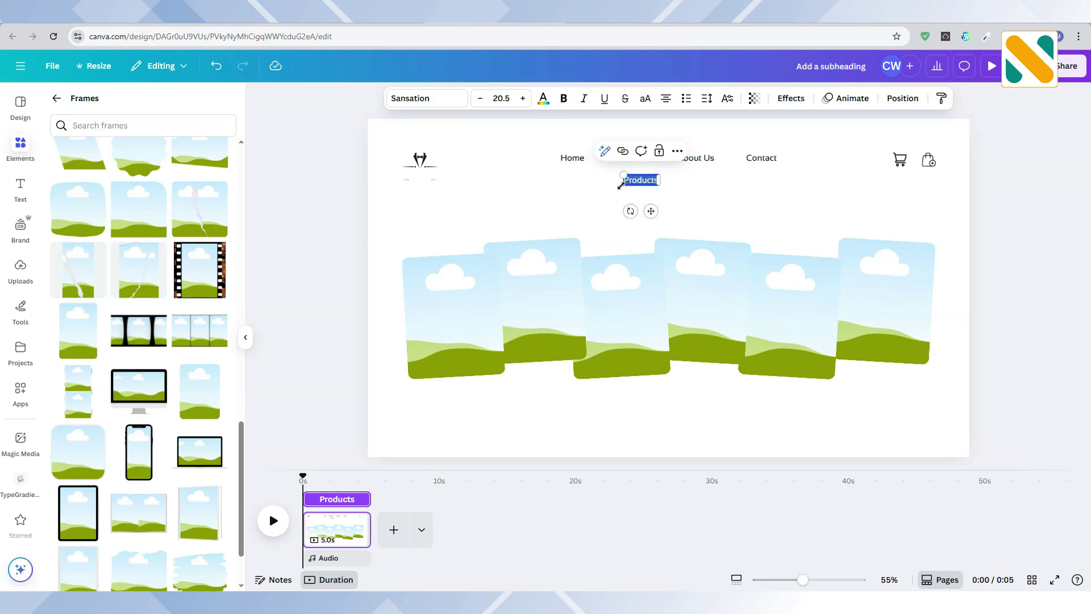
{"action": "type", "text": "C"}
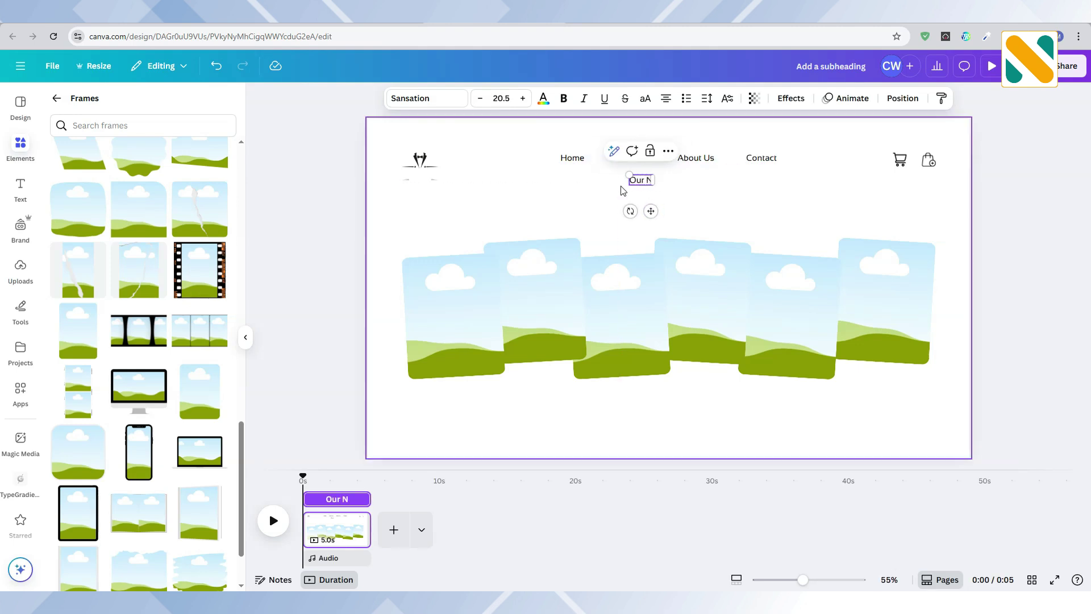
{"action": "type", "text": "ur New"}
{"action": "left_click", "coordinate": [627, 191]}
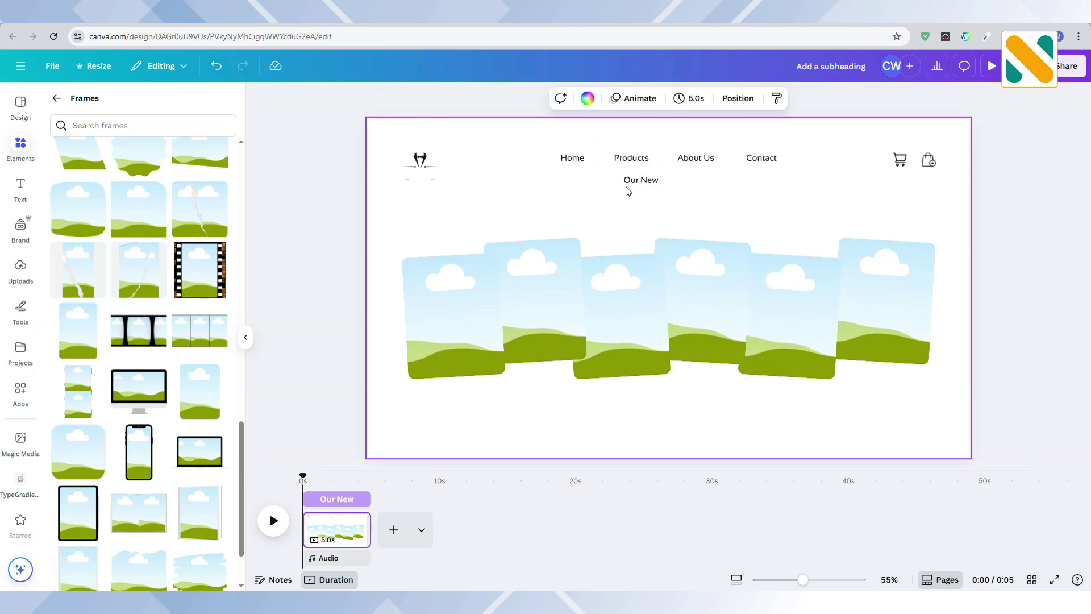
Step: Enlarge the "Our New" text to size 35.5, centred above the frames, and add a copy below it reading "Collection"
{"action": "left_click", "coordinate": [630, 182]}
{"action": "left_click_drag", "start_coordinate": [658, 187], "coordinate": [679, 206]}
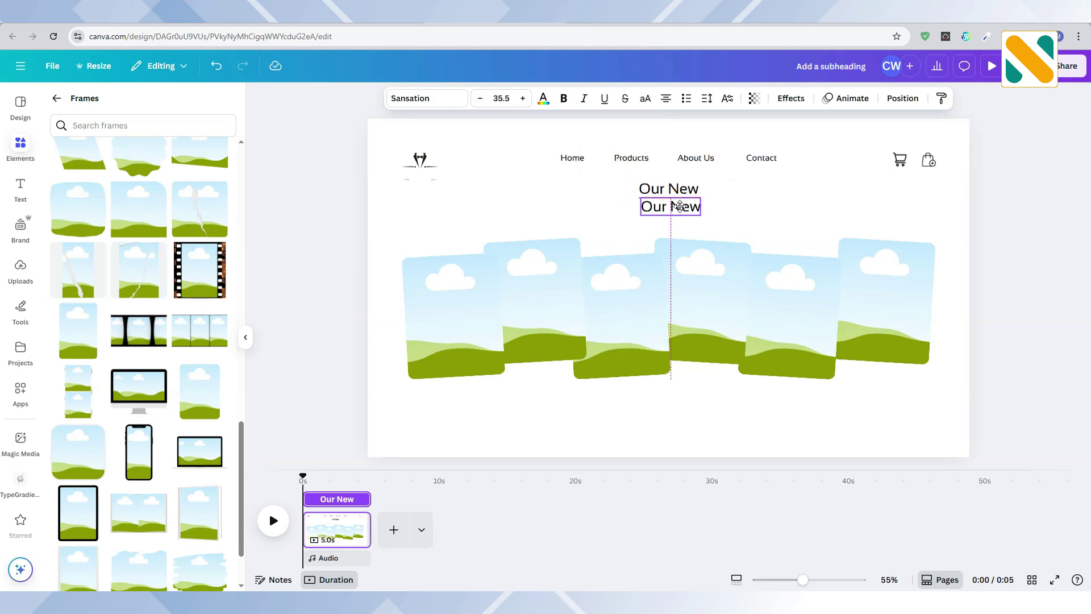
{"action": "type", "text": "Collection"}
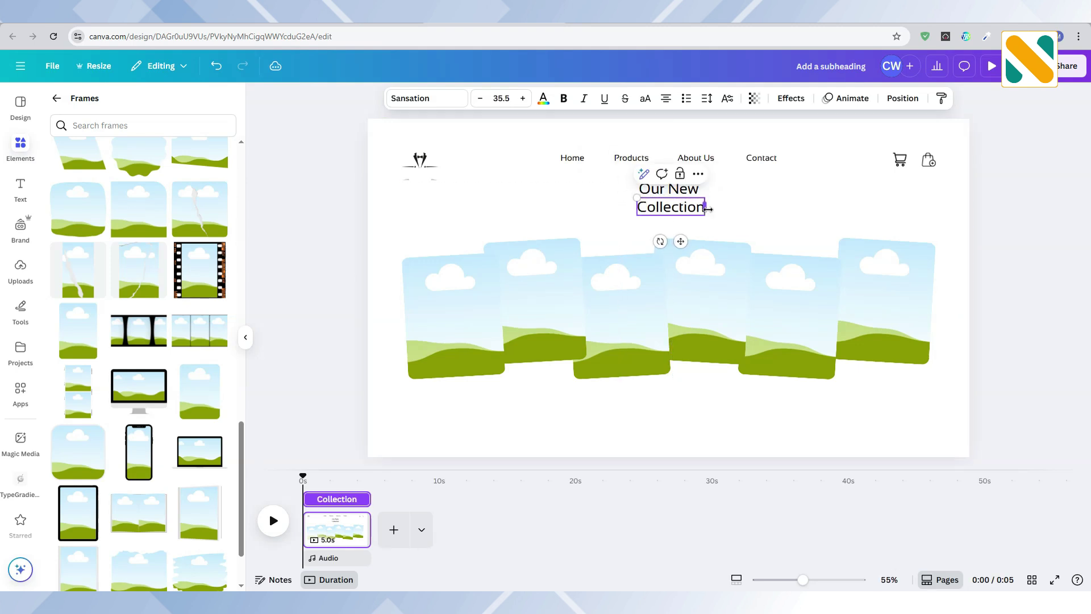
Step: Change the lower heading line to bold "Collections" at size 53.2 and centre it beneath "Our New"
{"action": "left_click", "coordinate": [440, 102]}
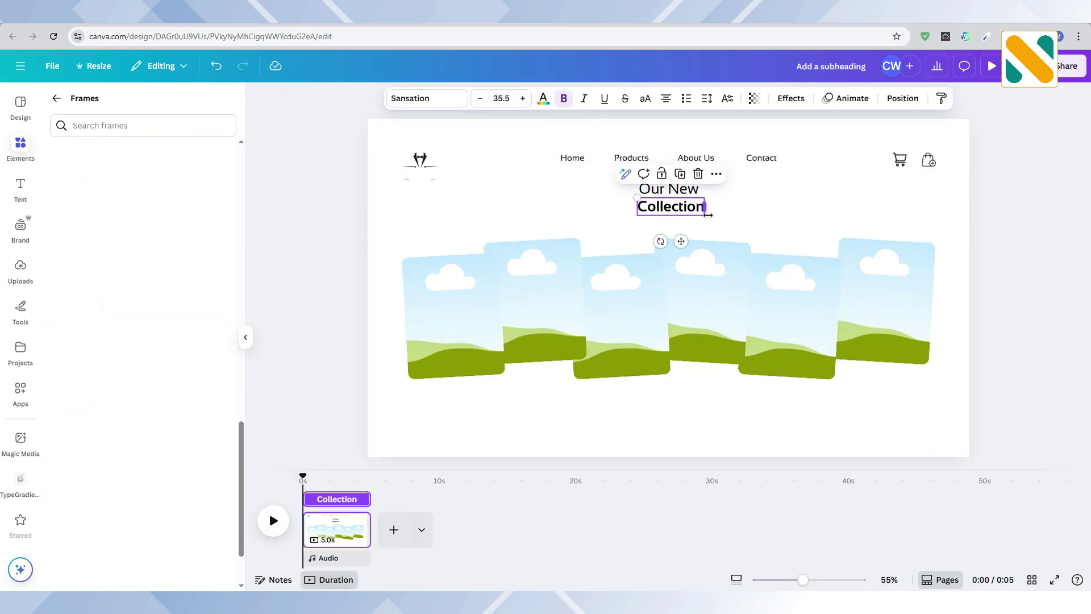
{"action": "left_click_drag", "start_coordinate": [707, 214], "coordinate": [737, 224]}
{"action": "type", "text": "s"}
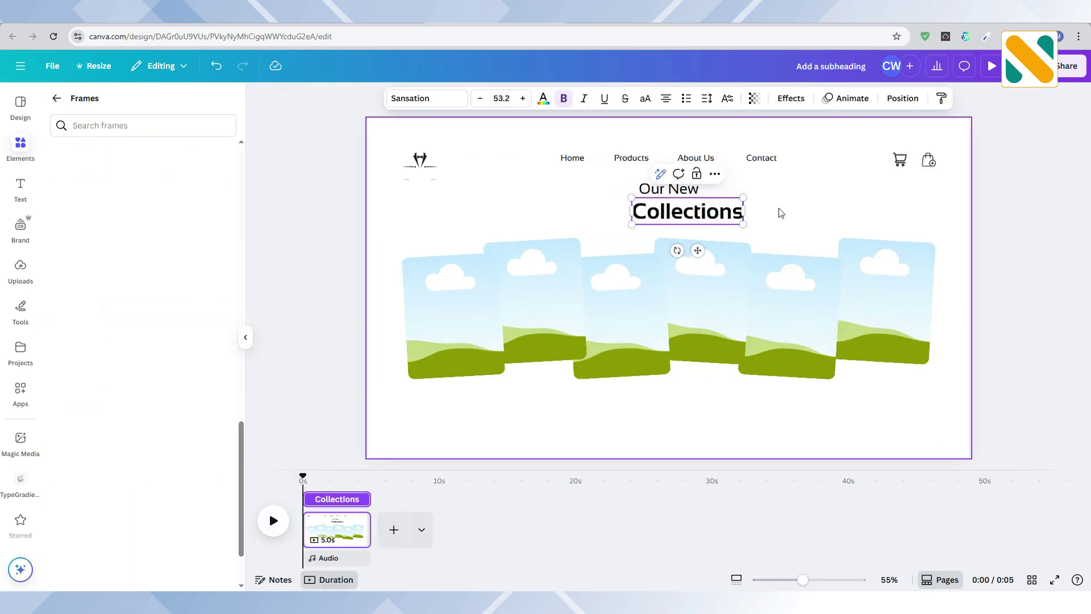
{"action": "left_click", "coordinate": [774, 210]}
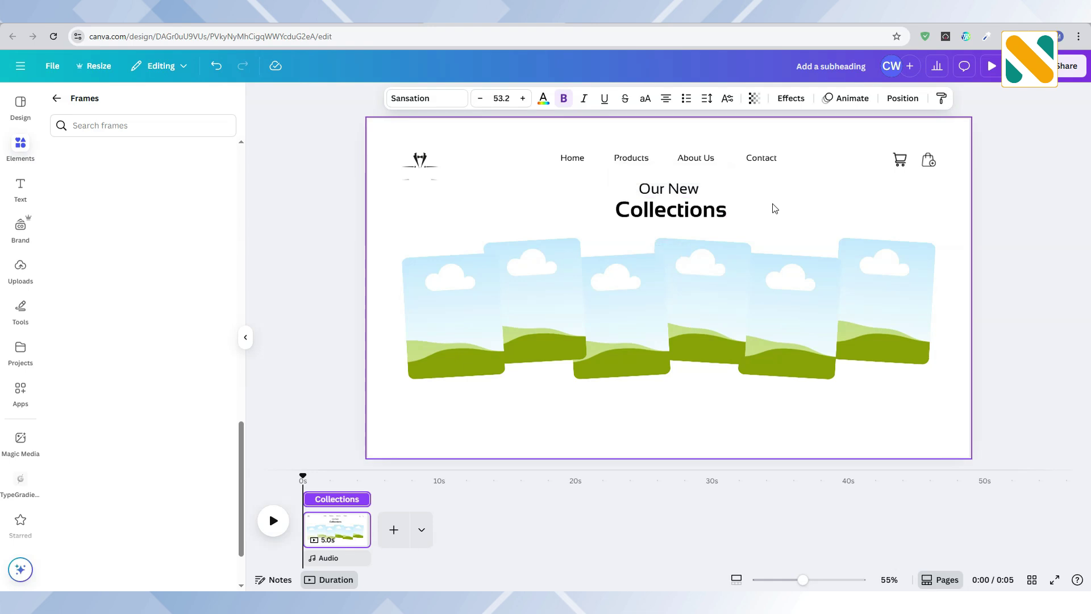
Step: Copy the "Our New" text below the frames, set it to Sansation Light and replace its wording with the new collection description
{"action": "left_click", "coordinate": [668, 188]}
{"action": "left_click_drag", "start_coordinate": [668, 188], "coordinate": [677, 391]}
{"action": "left_click", "coordinate": [392, 102]}
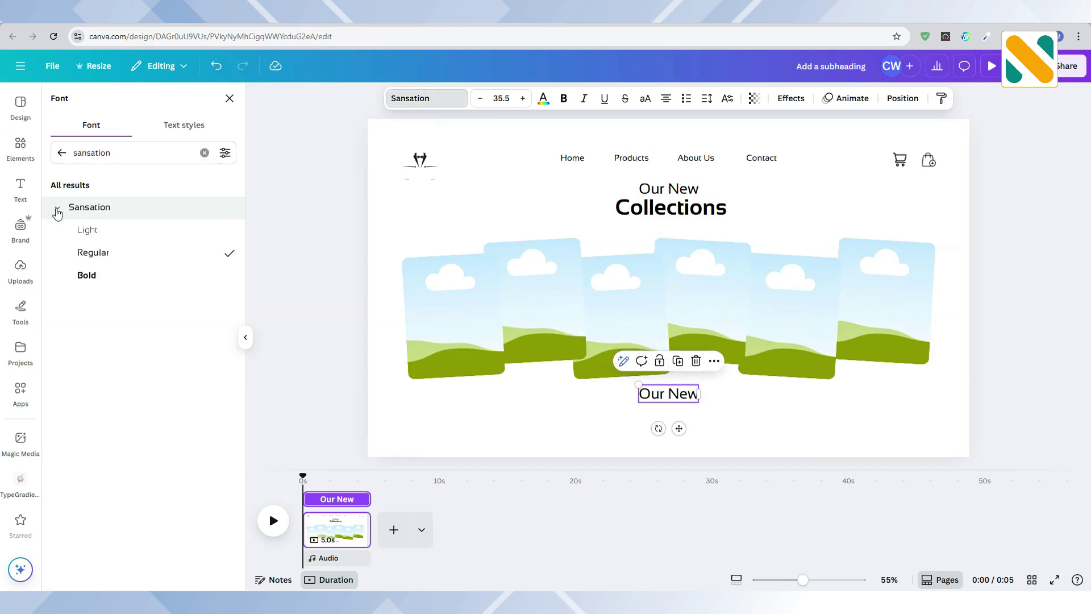
{"action": "left_click", "coordinate": [90, 229]}
{"action": "type", "text": "A new collection description for a fashion brand typically outlines the theme, style, and key pieces of the upcoming season's clothing line."}
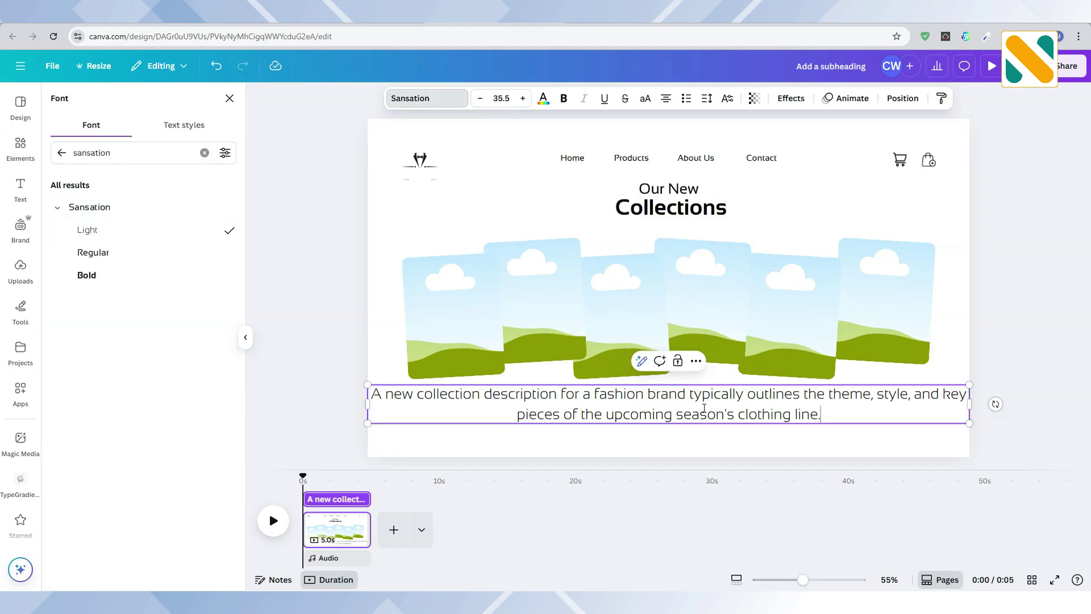
{"action": "left_click", "coordinate": [826, 445]}
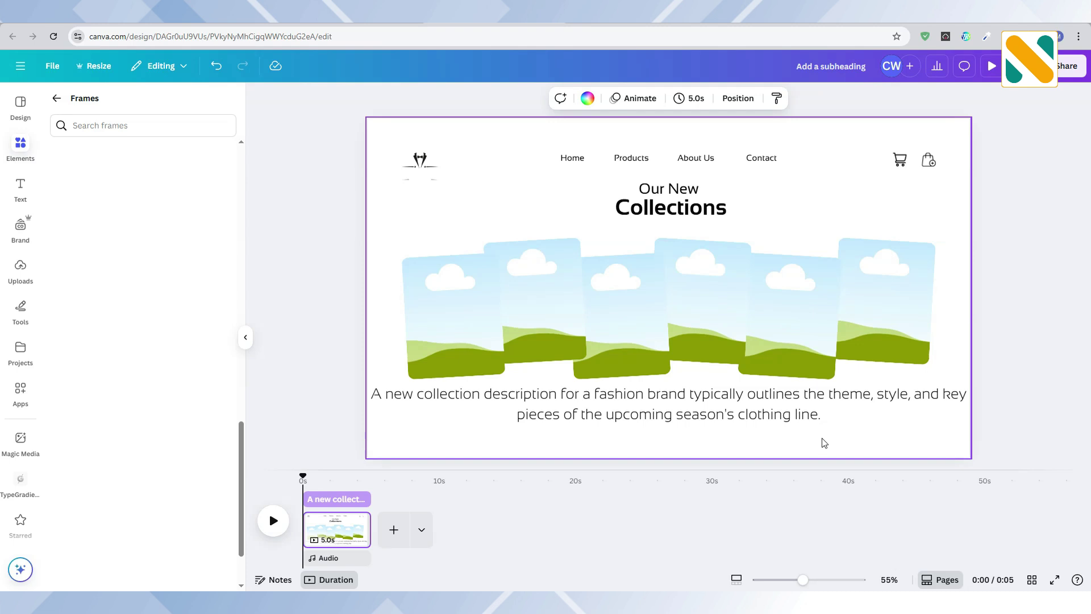
Step: Shrink the collection description to a small two-line paragraph centred just below the row of frames
{"action": "left_click", "coordinate": [811, 404]}
{"action": "left_click_drag", "start_coordinate": [970, 423], "coordinate": [744, 395]}
{"action": "left_click", "coordinate": [738, 444]}
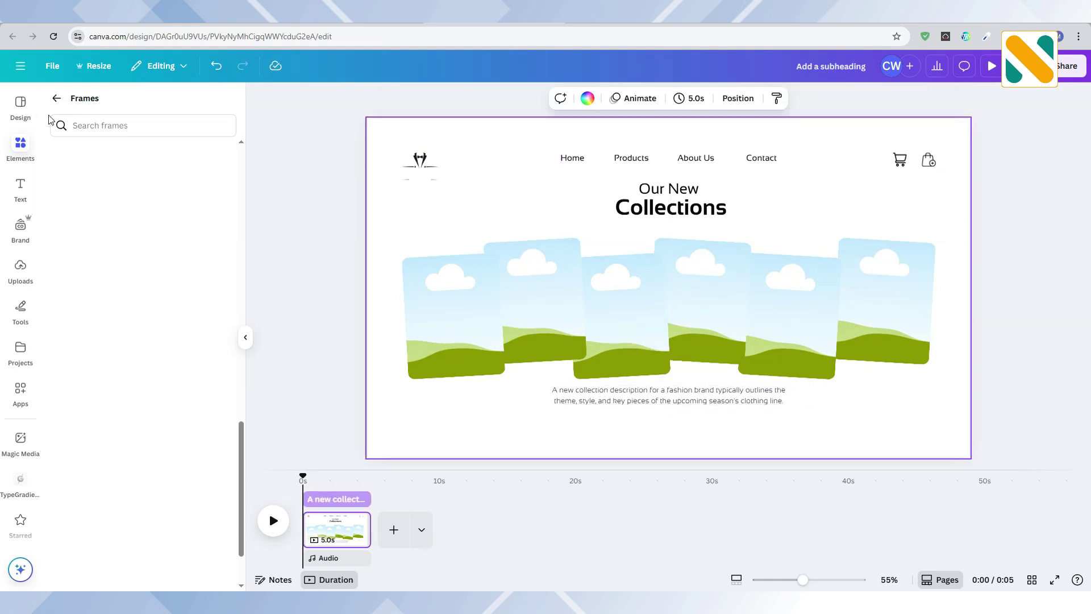
Step: Search the graphics for "order now" and add the green rounded ORDER NOW button with the cart icon to the page
{"action": "left_click", "coordinate": [56, 98]}
{"action": "left_click", "coordinate": [96, 103]}
{"action": "type", "text": "o"}
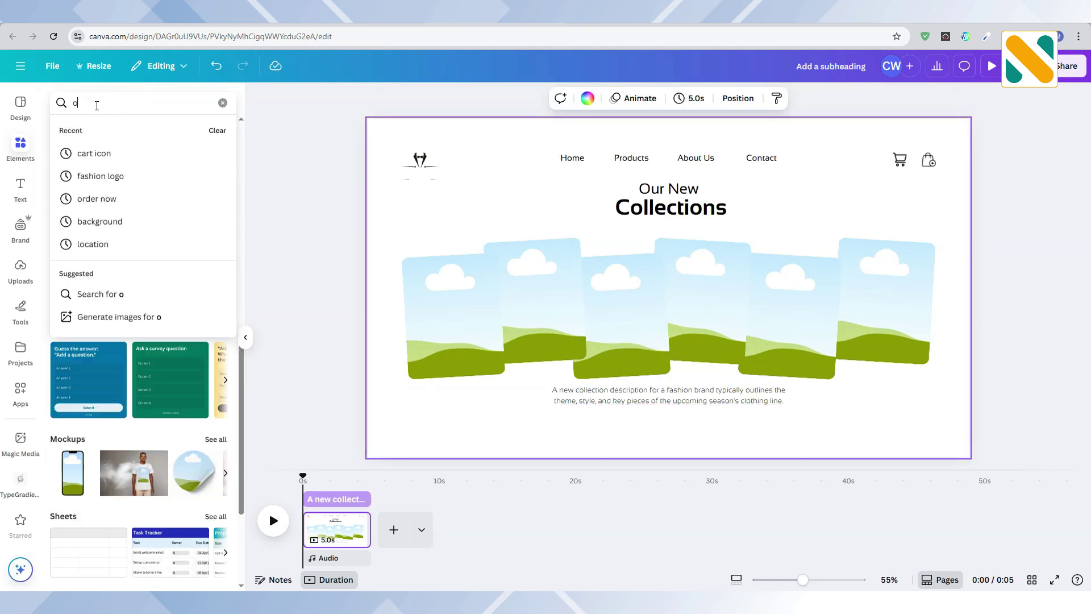
{"action": "type", "text": "rder now"}
{"action": "key", "text": "Return"}
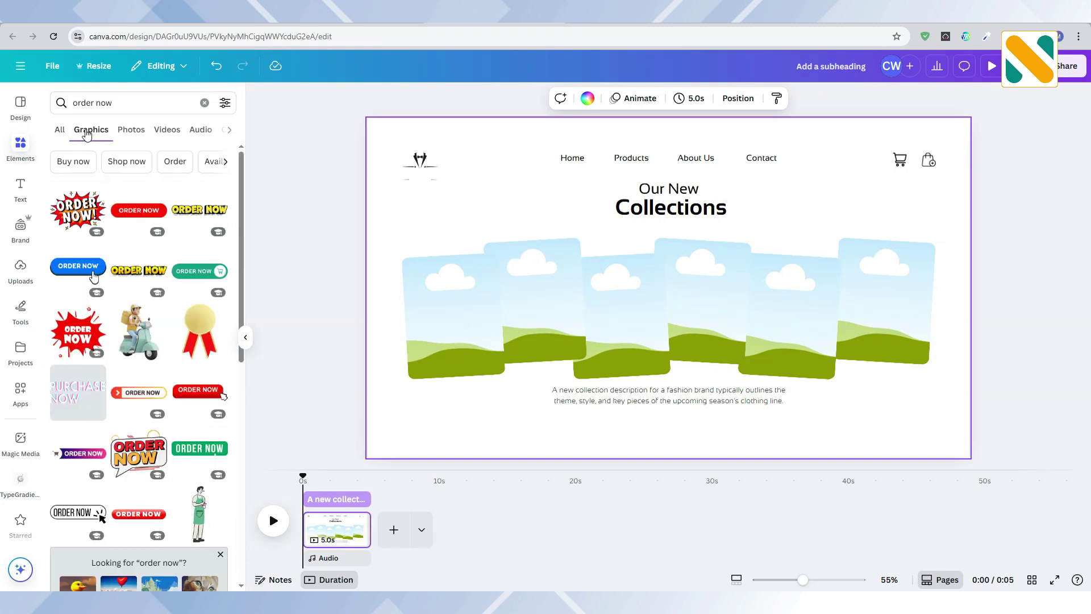
{"action": "left_click", "coordinate": [190, 275]}
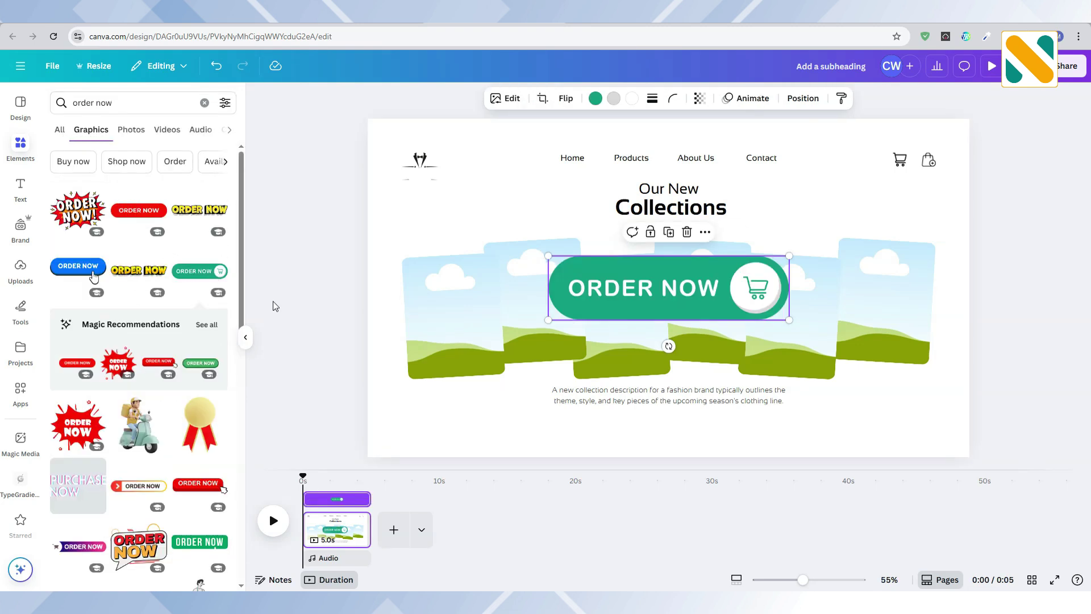
Step: Recolour the green part of the ORDER NOW button black, shrink the button and centre it under the description
{"action": "left_click", "coordinate": [594, 99]}
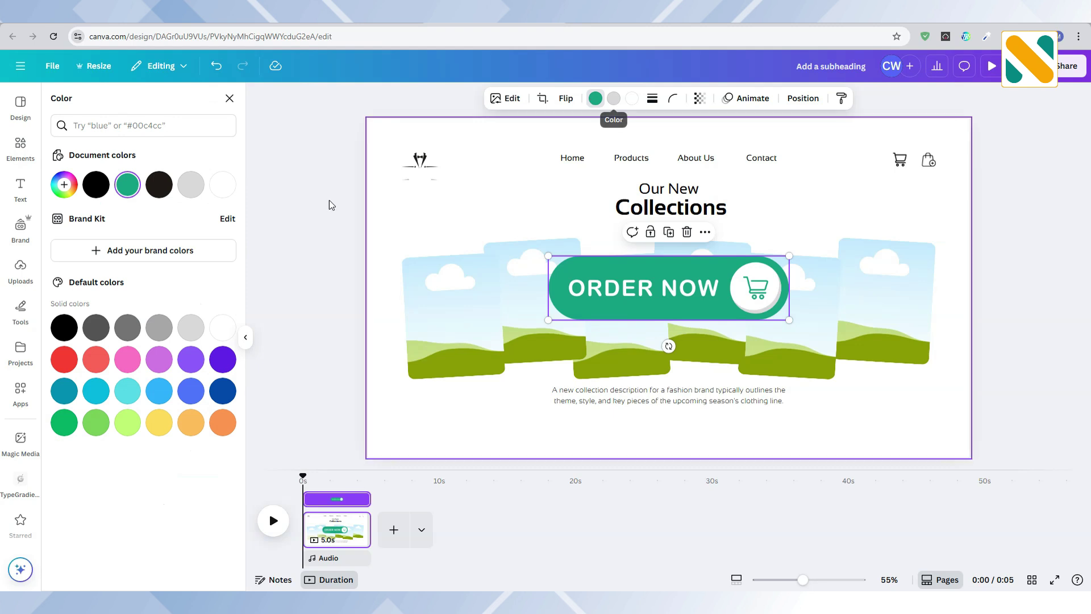
{"action": "left_click", "coordinate": [95, 184]}
{"action": "left_click_drag", "start_coordinate": [789, 255], "coordinate": [607, 305]}
{"action": "left_click_drag", "start_coordinate": [586, 344], "coordinate": [684, 454]}
{"action": "left_click", "coordinate": [827, 420]}
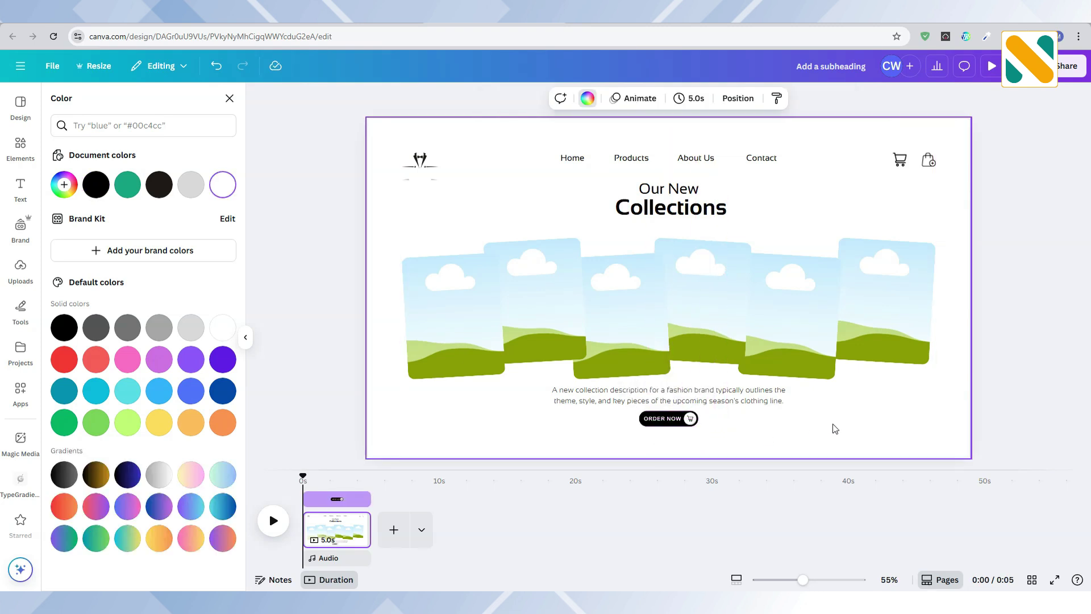
Step: Search the elements for "fashion" and limit the results to photos
{"action": "left_click", "coordinate": [21, 149]}
{"action": "left_click", "coordinate": [100, 104]}
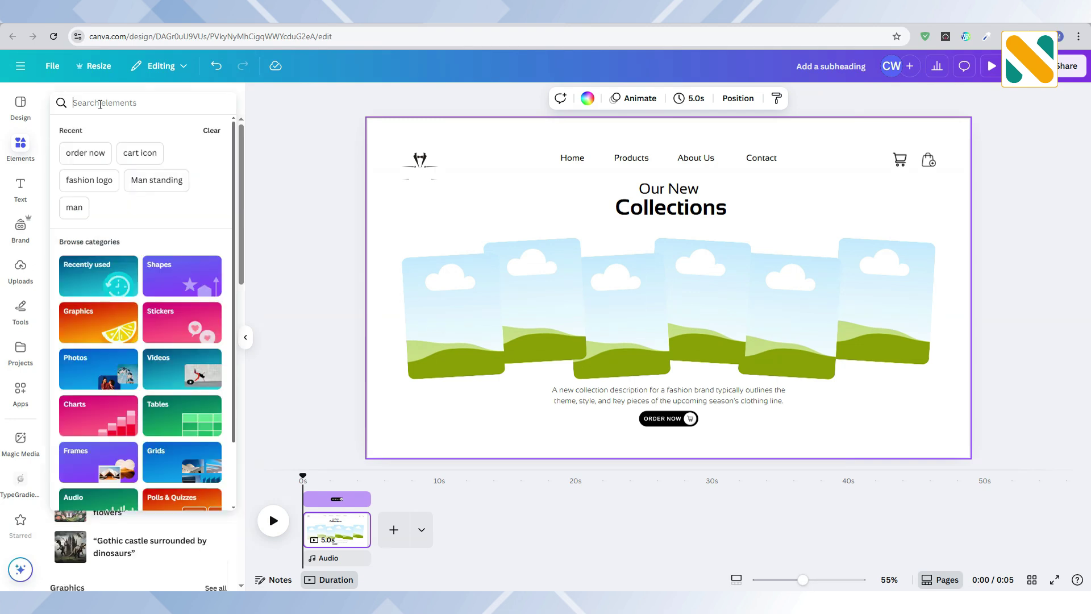
{"action": "type", "text": "fashion"}
{"action": "key", "text": "Return"}
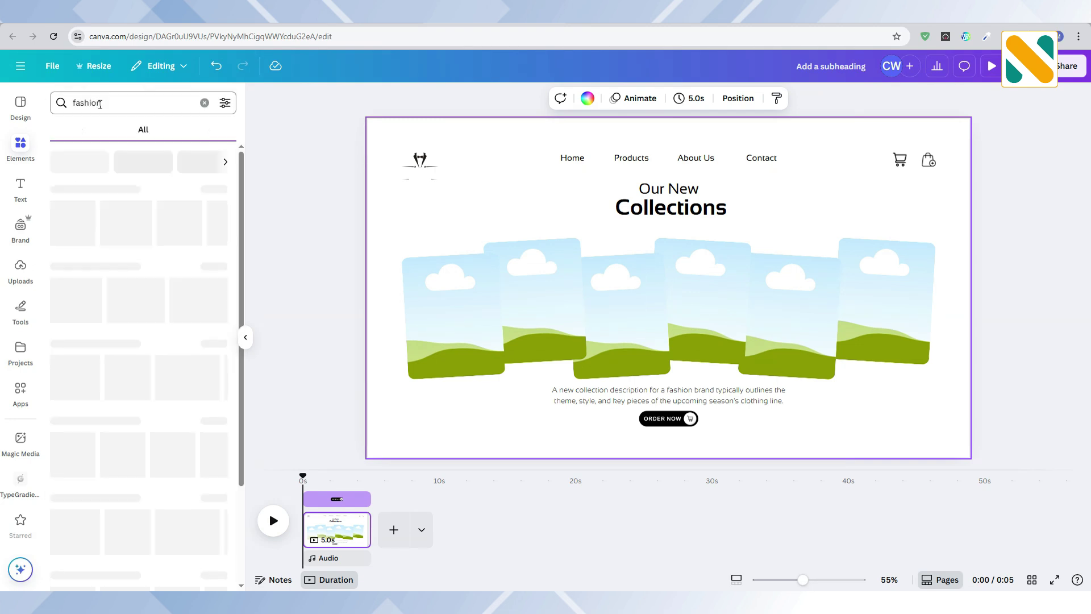
{"action": "left_click", "coordinate": [164, 134]}
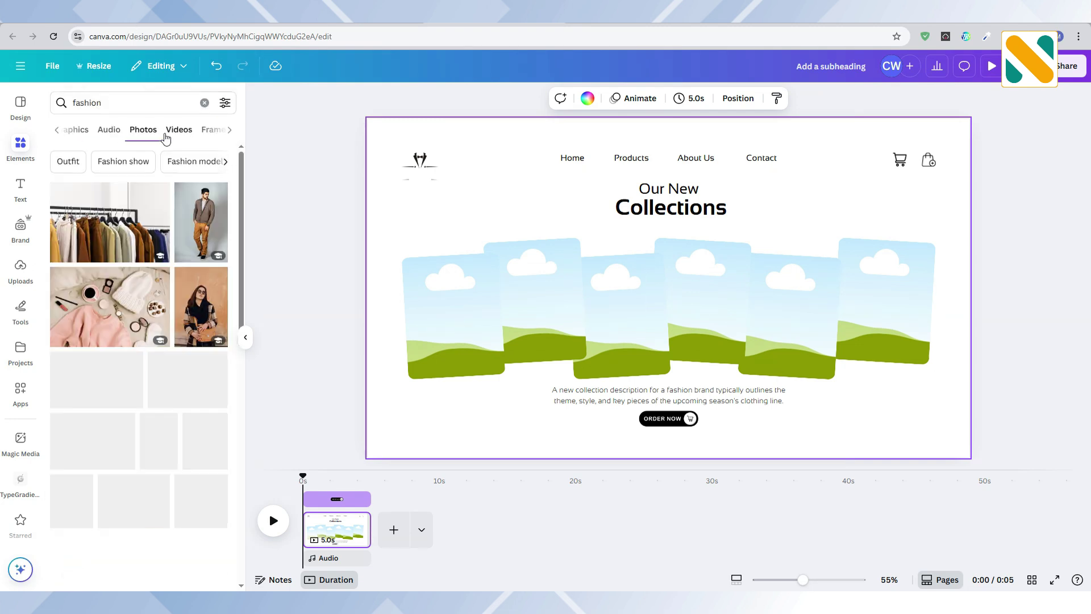
Step: Fill the leftmost frame with the photo of the man in a brown cardigan and adjust its crop to keep his head in view
{"action": "left_click", "coordinate": [201, 214]}
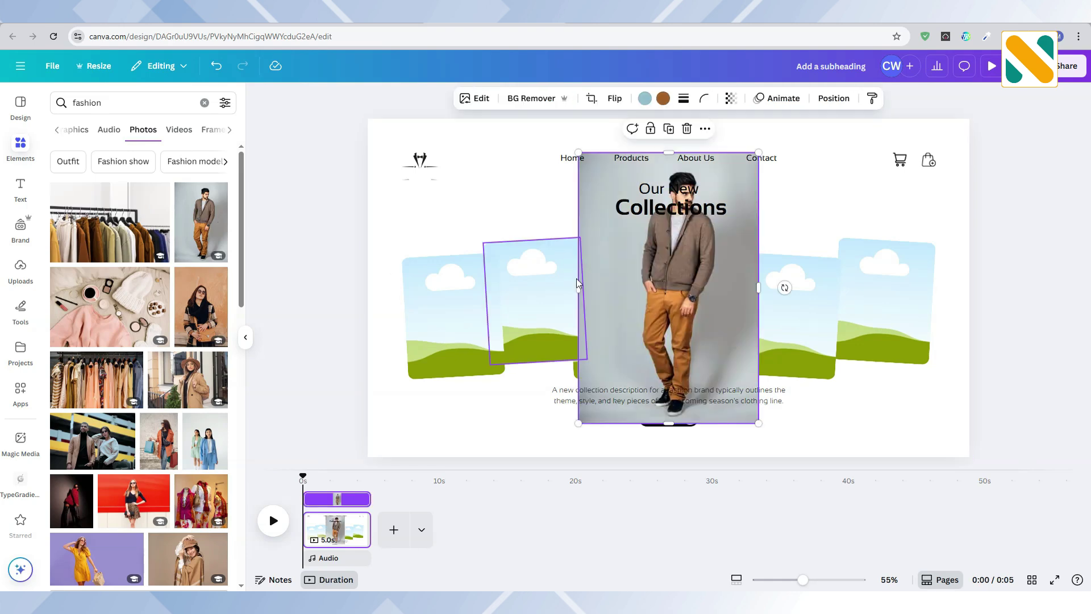
{"action": "left_click_drag", "start_coordinate": [664, 284], "coordinate": [448, 312]}
{"action": "double_click", "coordinate": [448, 309]}
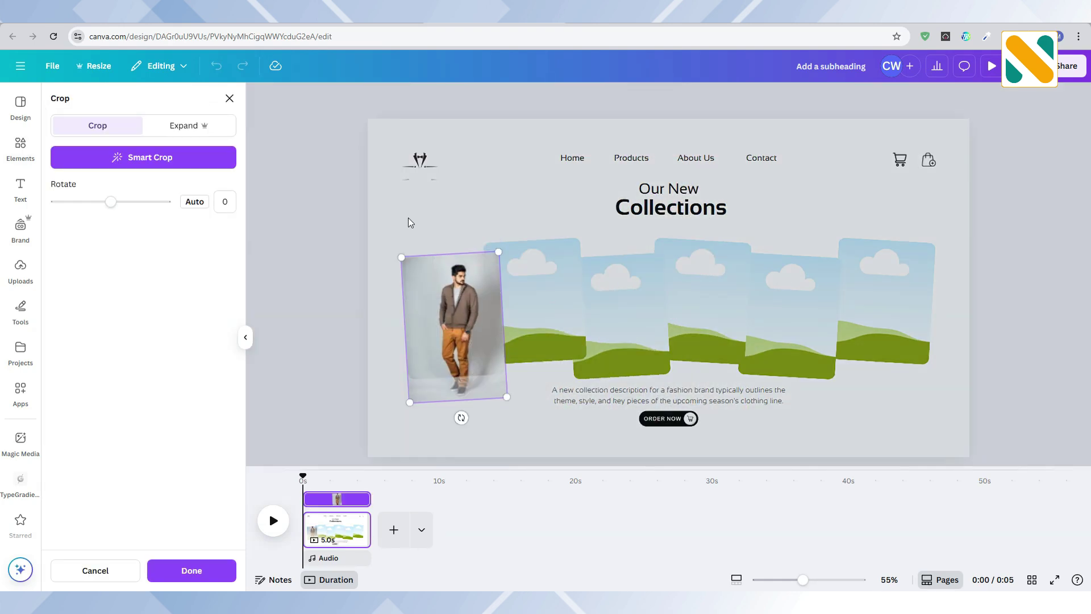
{"action": "left_click", "coordinate": [191, 571]}
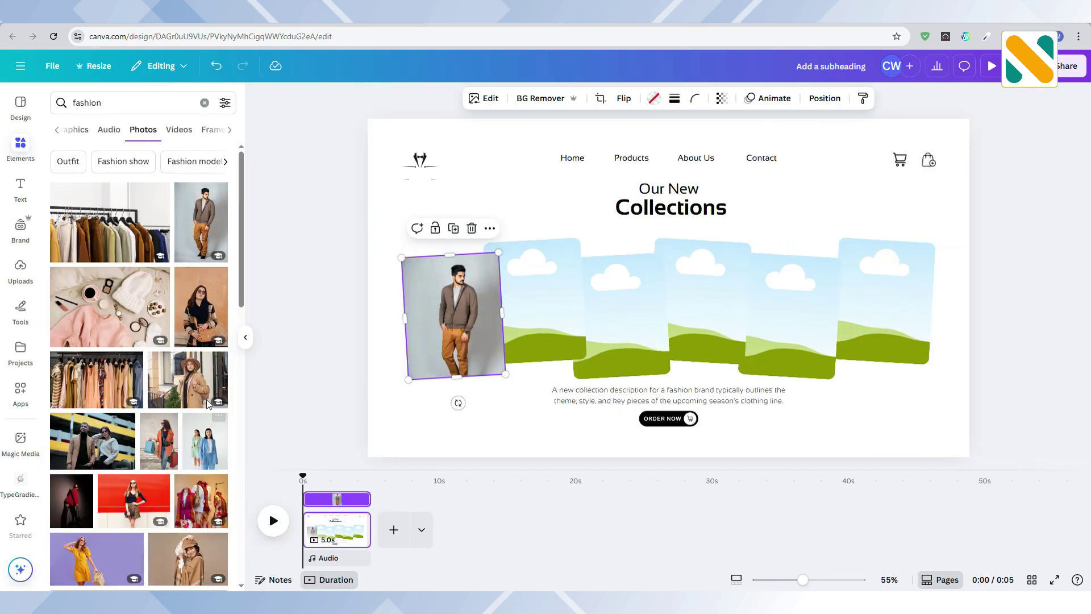
Step: Fill the second frame with the woman in sunglasses and the third with the woman in a beige coat and hat
{"action": "left_click", "coordinate": [216, 316]}
{"action": "left_click_drag", "start_coordinate": [665, 295], "coordinate": [544, 303]}
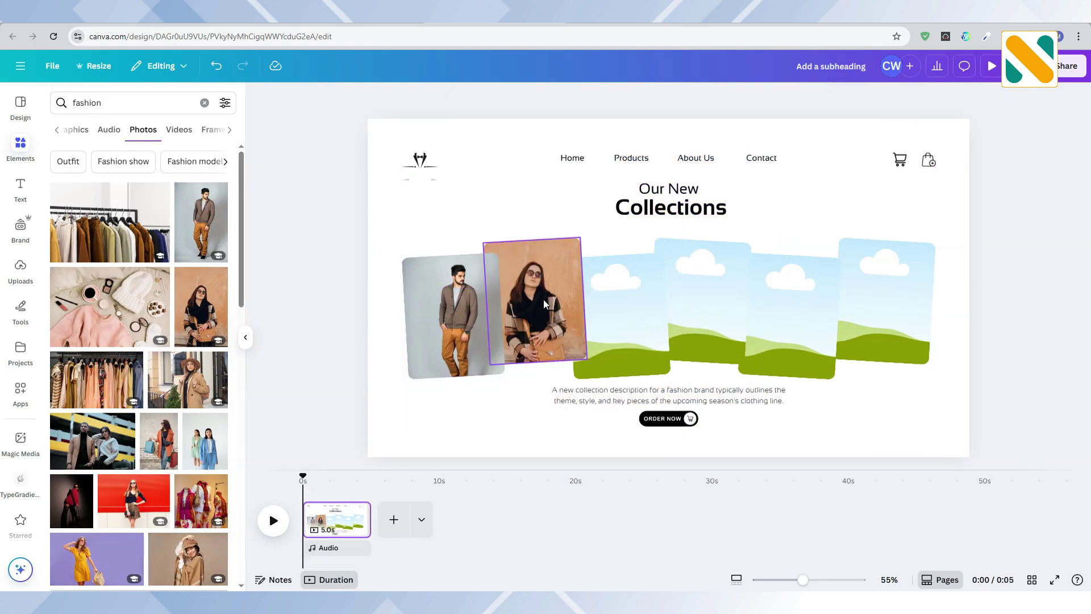
{"action": "left_click", "coordinate": [312, 358]}
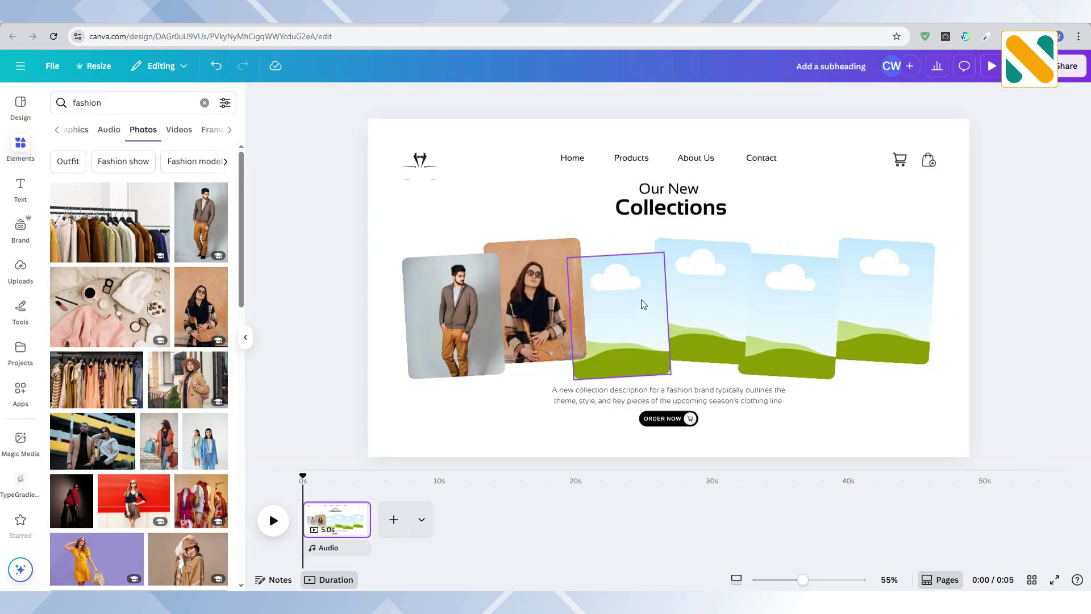
Step: Fill the fourth frame with the woman in an orange coat carrying shopping bags and the fifth with the smiling woman in a brown cap
{"action": "scroll", "coordinate": [139, 341], "scroll_direction": "down", "scroll_amount": 1}
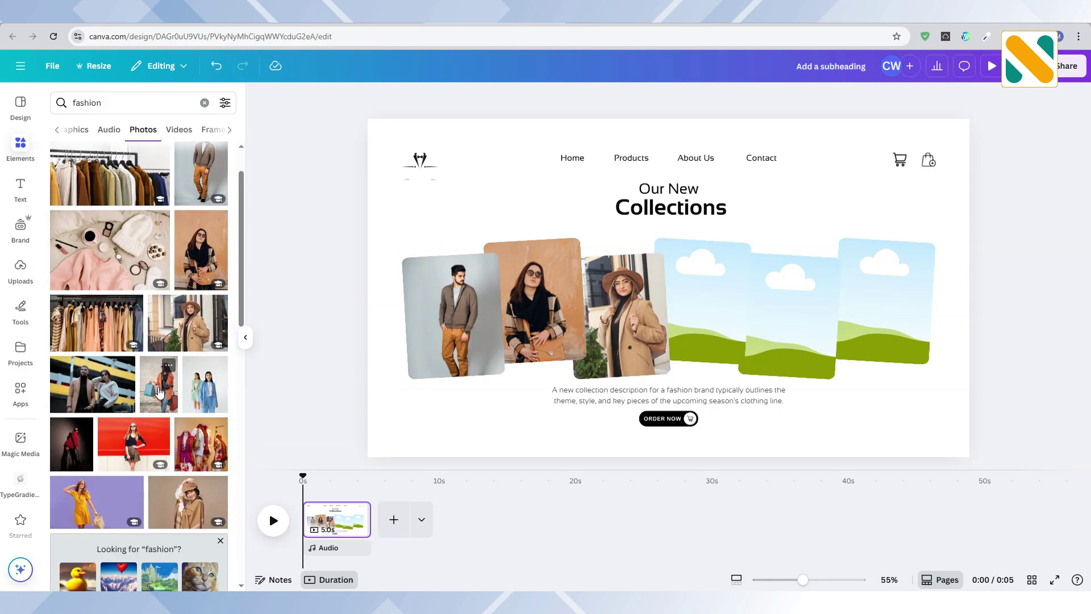
{"action": "left_click", "coordinate": [159, 387]}
{"action": "left_click_drag", "start_coordinate": [702, 329], "coordinate": [790, 318]}
{"action": "scroll", "coordinate": [139, 341], "scroll_direction": "down", "scroll_amount": 2}
{"action": "left_click", "coordinate": [187, 392]}
Step: Fill the rightmost frame with the photo of the yellow handbag and orange boots on a pink background
{"action": "scroll", "coordinate": [181, 323], "scroll_direction": "down", "scroll_amount": 5}
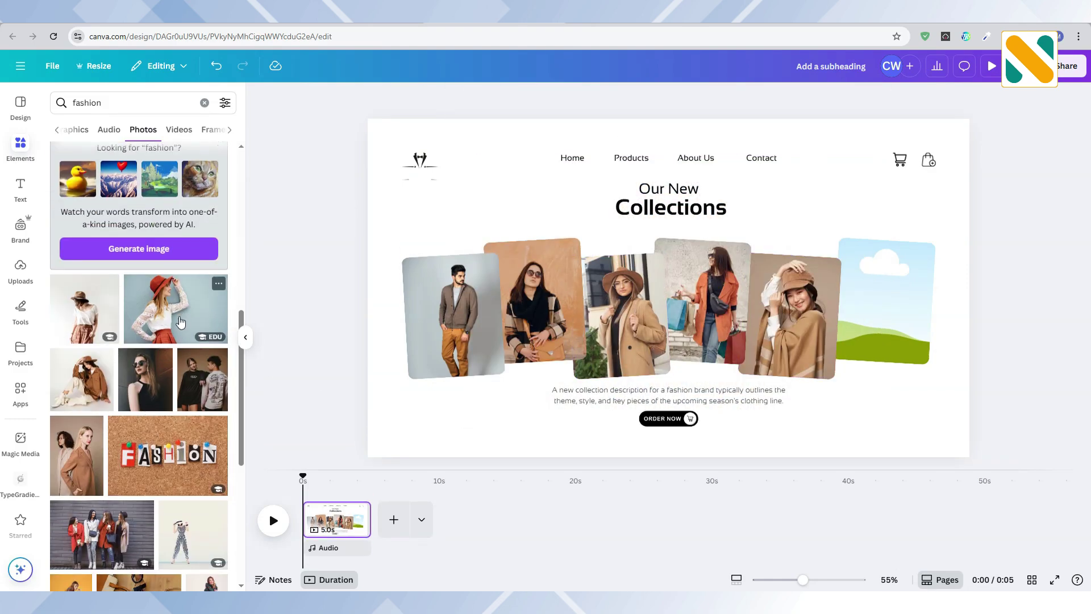
{"action": "scroll", "coordinate": [181, 323], "scroll_direction": "down", "scroll_amount": 5}
{"action": "left_click", "coordinate": [203, 296]}
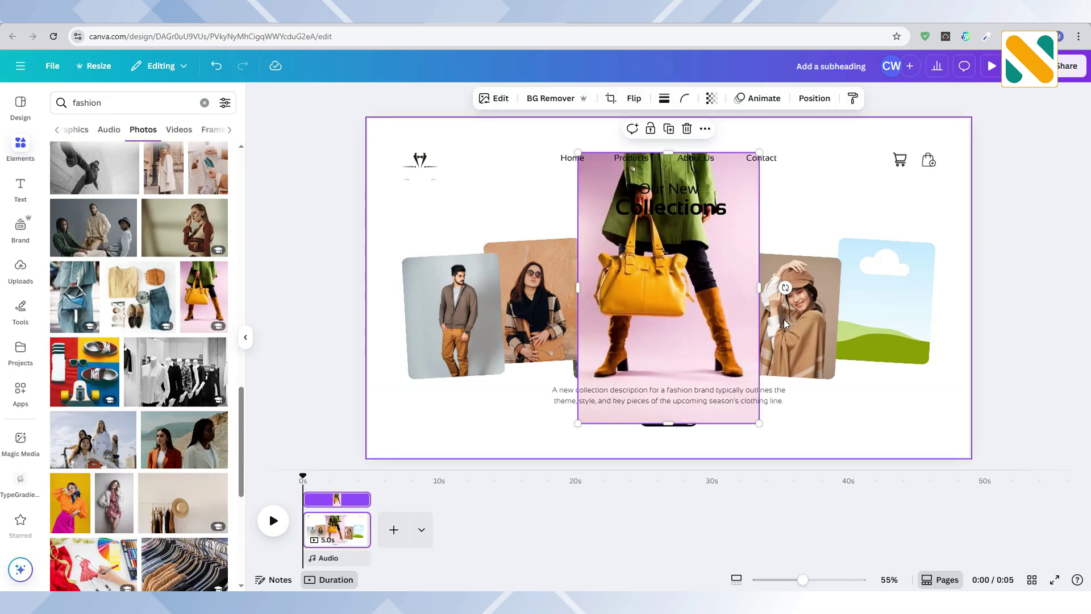
{"action": "left_click_drag", "start_coordinate": [690, 293], "coordinate": [872, 314]}
{"action": "left_click", "coordinate": [870, 405]}
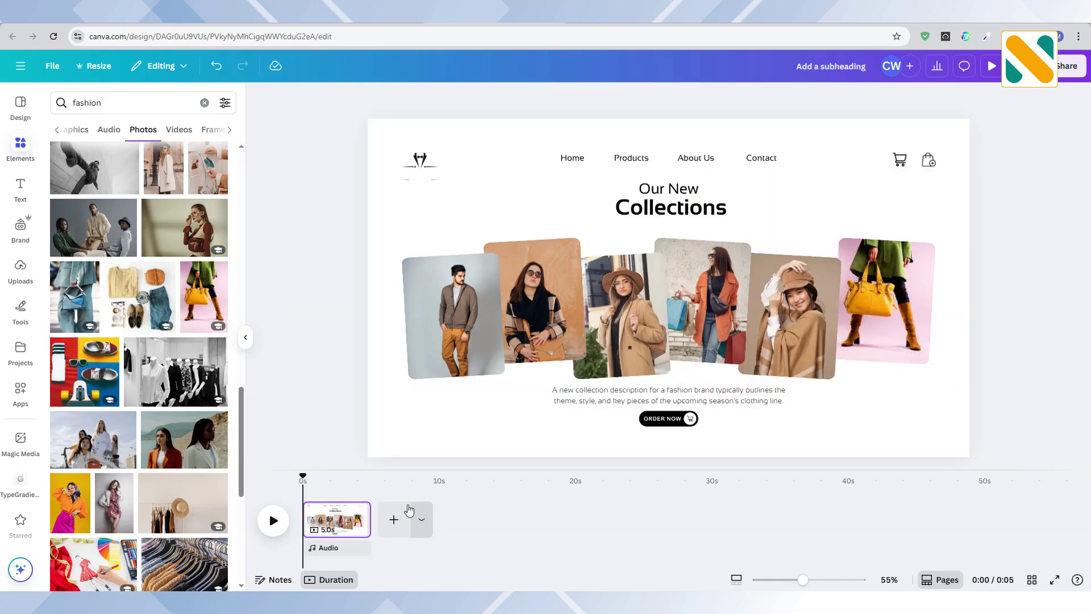
Step: Duplicate the finished page and move the playhead to the copy, at about 7 seconds
{"action": "left_click", "coordinate": [355, 510]}
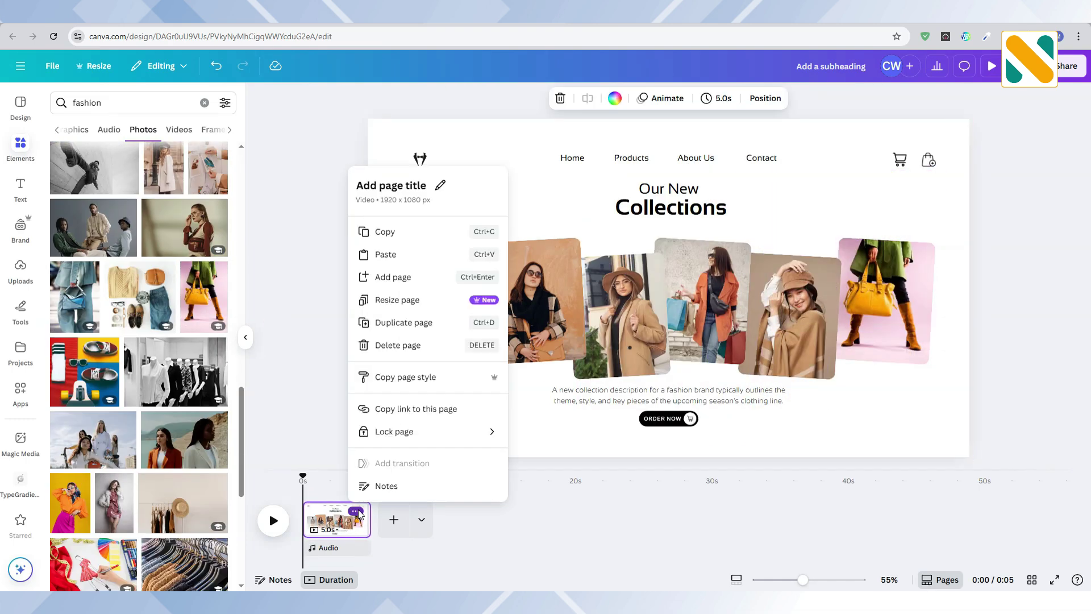
{"action": "left_click", "coordinate": [397, 322]}
{"action": "left_click_drag", "start_coordinate": [372, 476], "coordinate": [400, 477]}
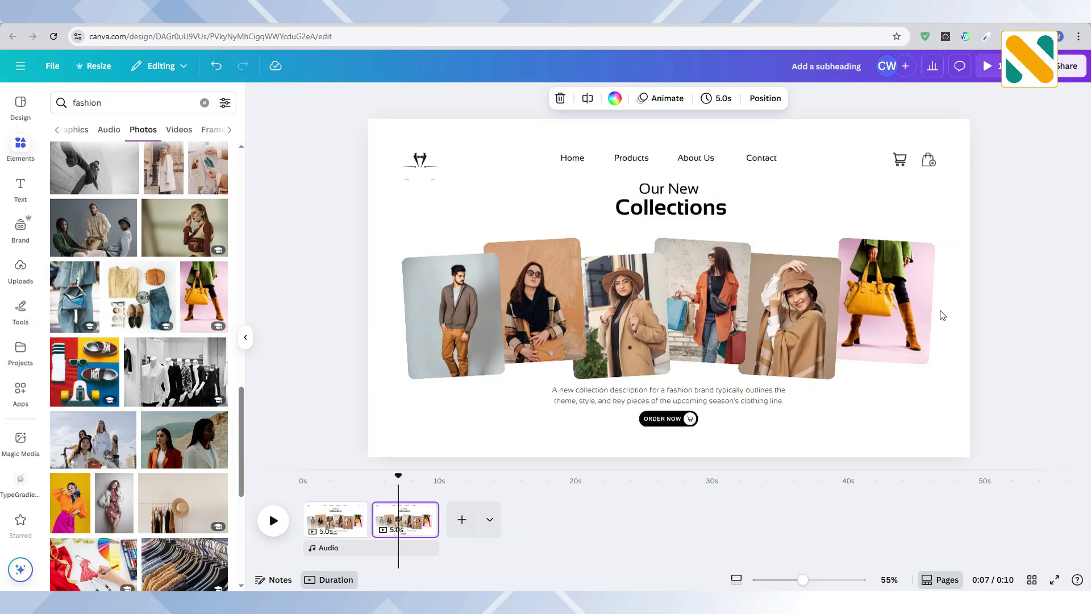
Step: Stack the six tilted photos on the copied page into one pile and centre the pile below the heading
{"action": "left_click_drag", "start_coordinate": [909, 303], "coordinate": [718, 301]}
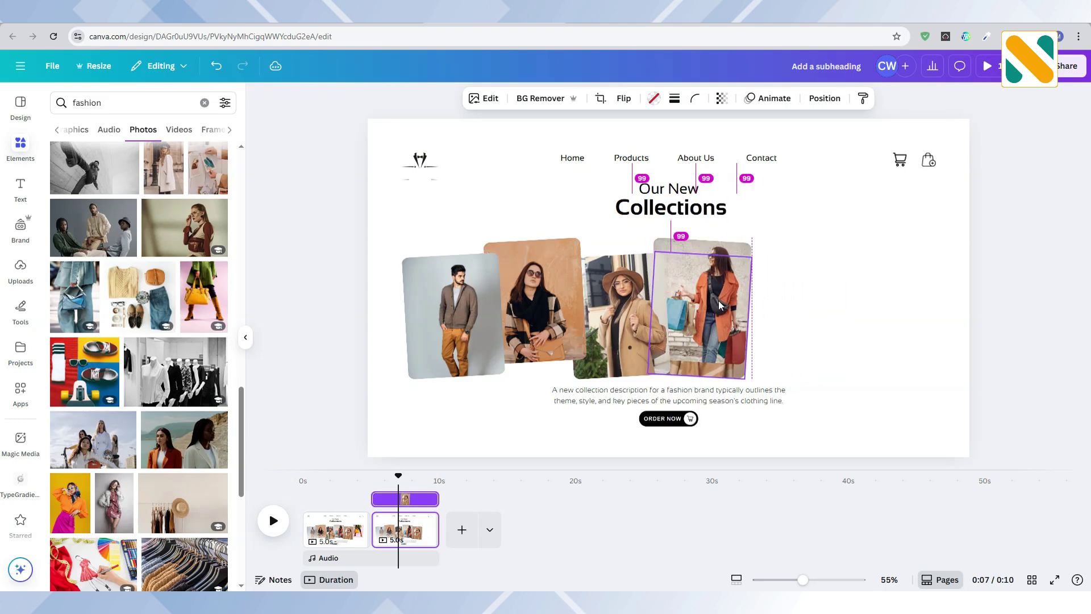
{"action": "left_click_drag", "start_coordinate": [472, 310], "coordinate": [679, 301]}
{"action": "left_click", "coordinate": [828, 330]}
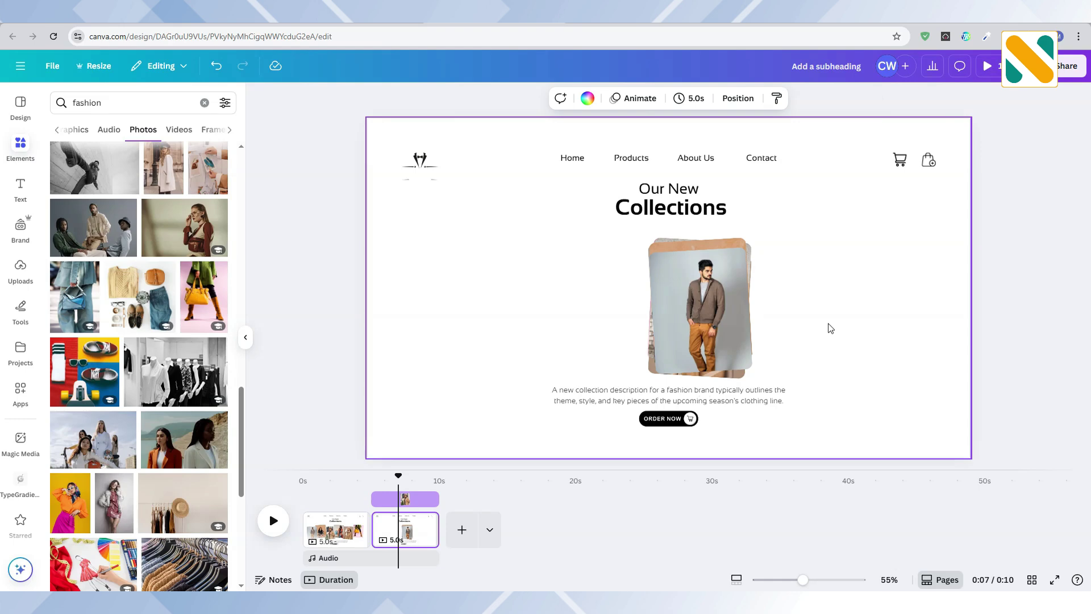
{"action": "left_click_drag", "start_coordinate": [810, 325], "coordinate": [608, 310]}
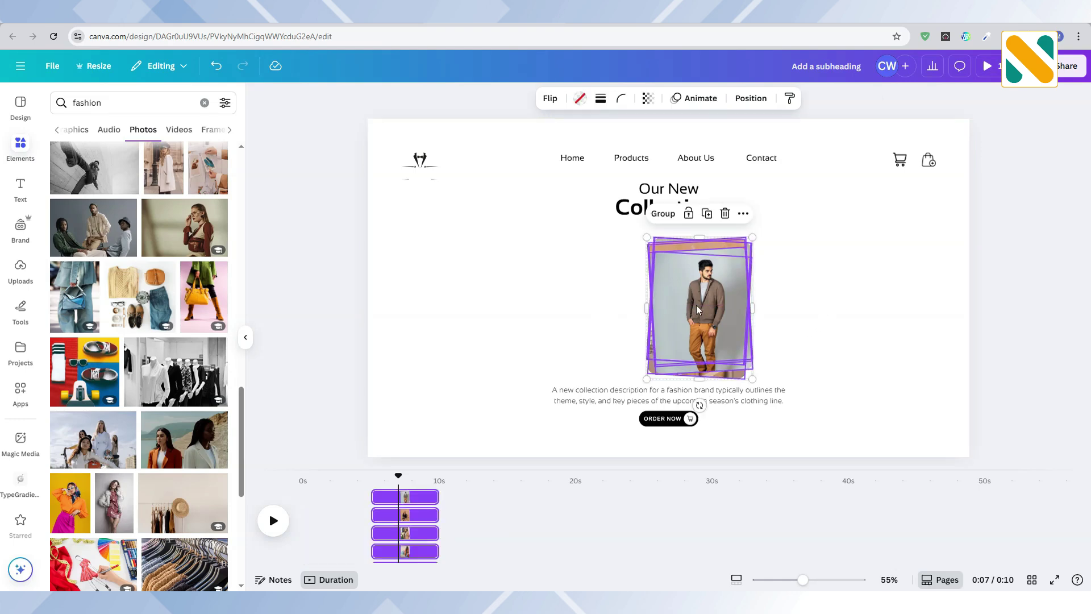
{"action": "left_click_drag", "start_coordinate": [697, 304], "coordinate": [666, 302]}
{"action": "left_click", "coordinate": [811, 295]}
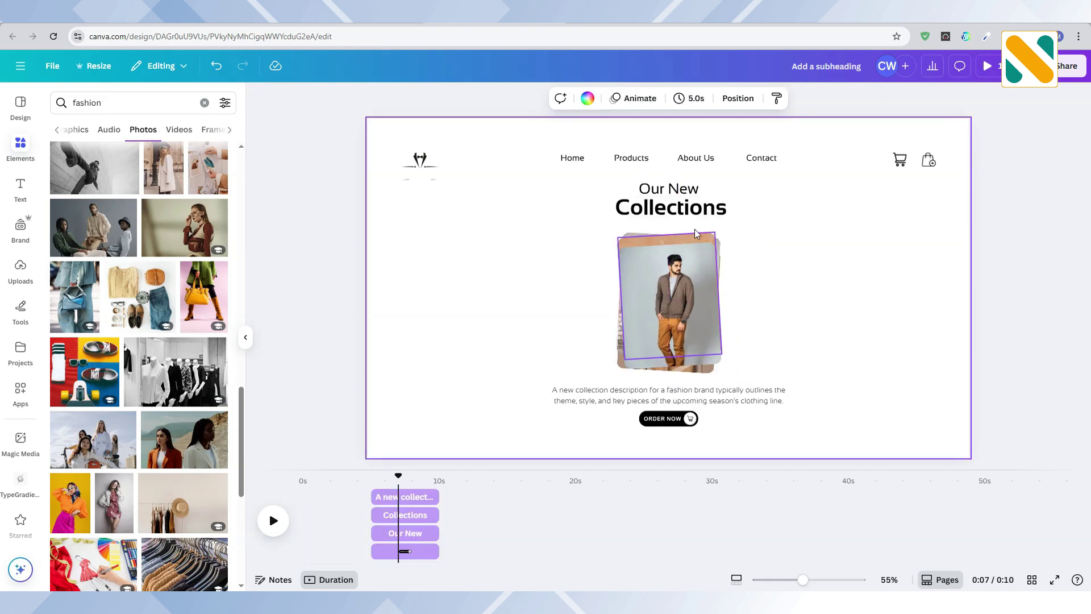
Step: Shrink the "Our New" and "Collections" headings together and place them over the upper part of the photo pile
{"action": "left_click", "coordinate": [684, 204]}
{"action": "left_click", "coordinate": [685, 193], "text": "shift"}
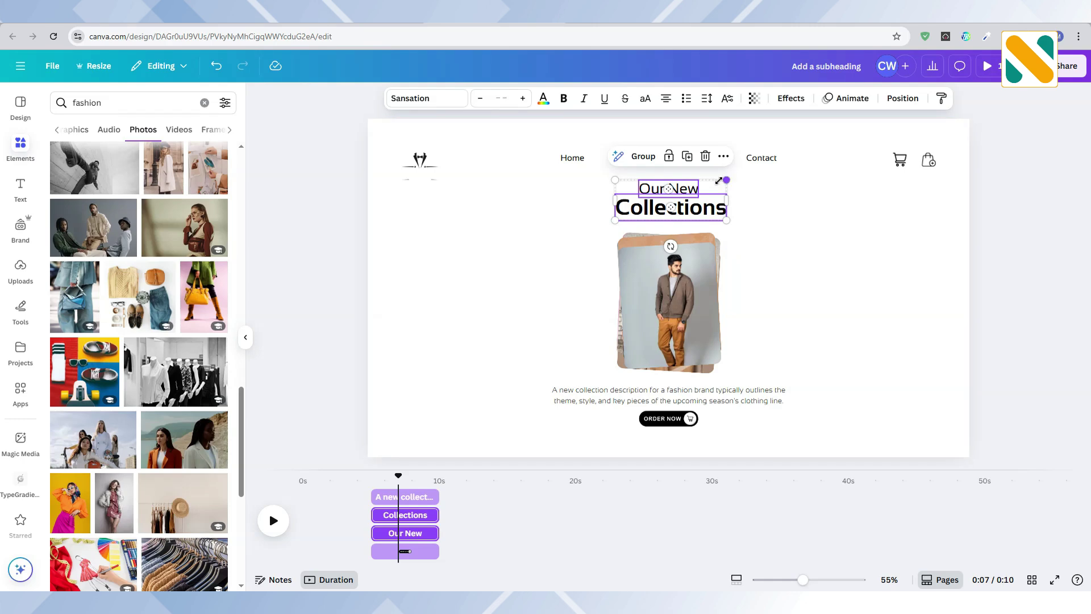
{"action": "left_click_drag", "start_coordinate": [725, 179], "coordinate": [651, 206]}
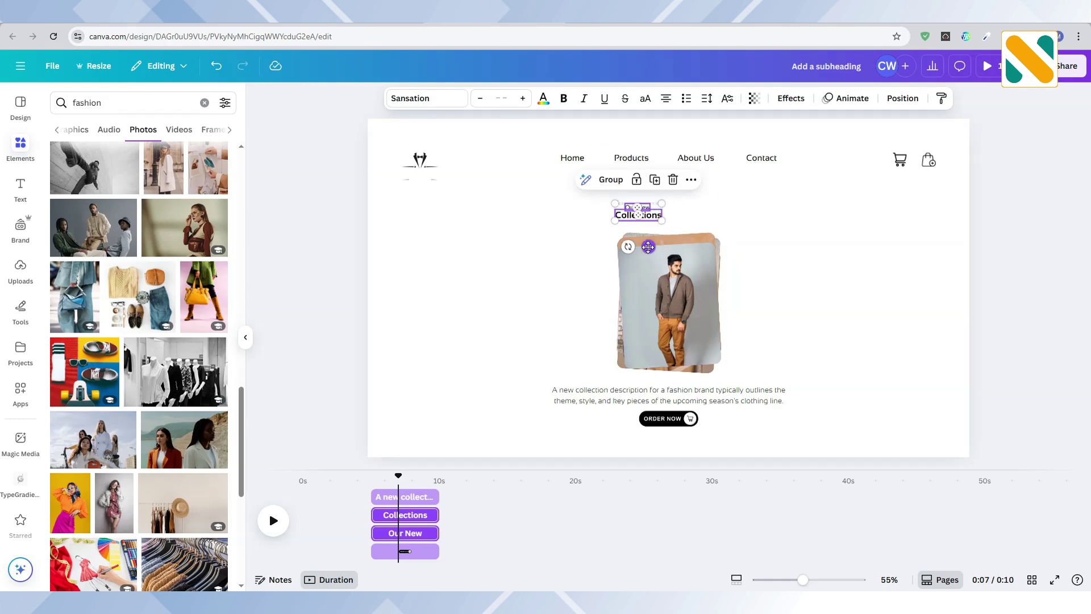
{"action": "left_click_drag", "start_coordinate": [648, 246], "coordinate": [680, 300]}
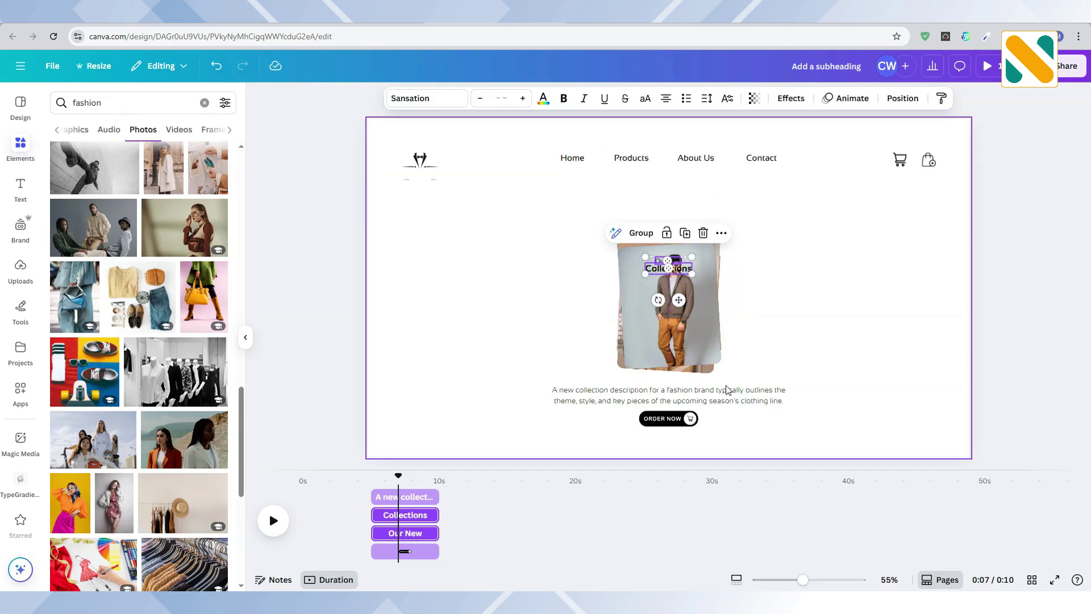
Step: Shrink the description text and ORDER NOW button so they fit over the lower part of the photo pile
{"action": "left_click", "coordinate": [695, 419]}
{"action": "left_click", "coordinate": [723, 404], "text": "shift"}
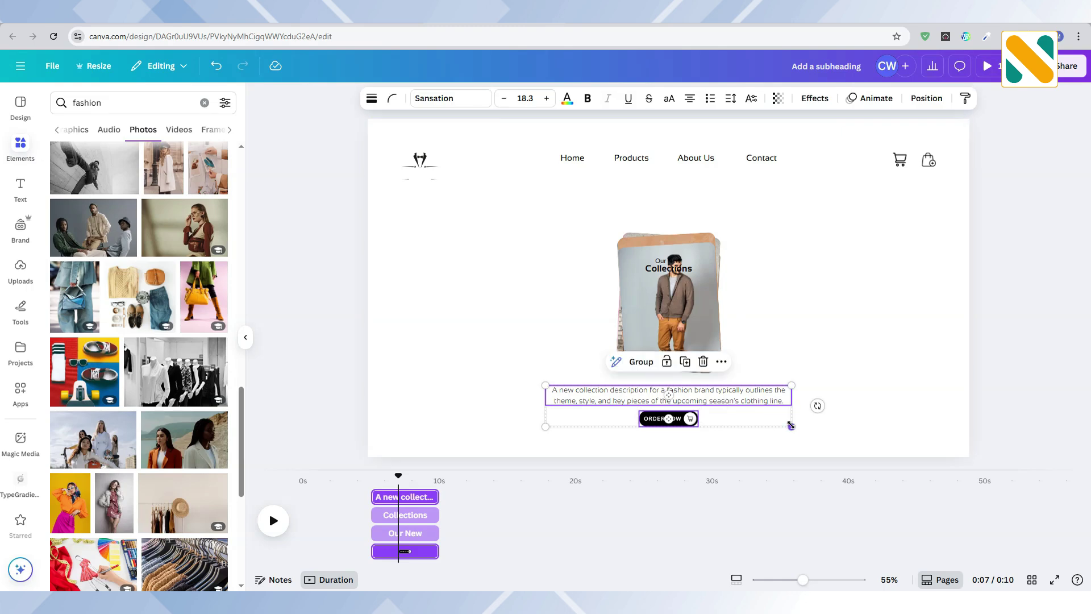
{"action": "left_click_drag", "start_coordinate": [791, 427], "coordinate": [681, 368]}
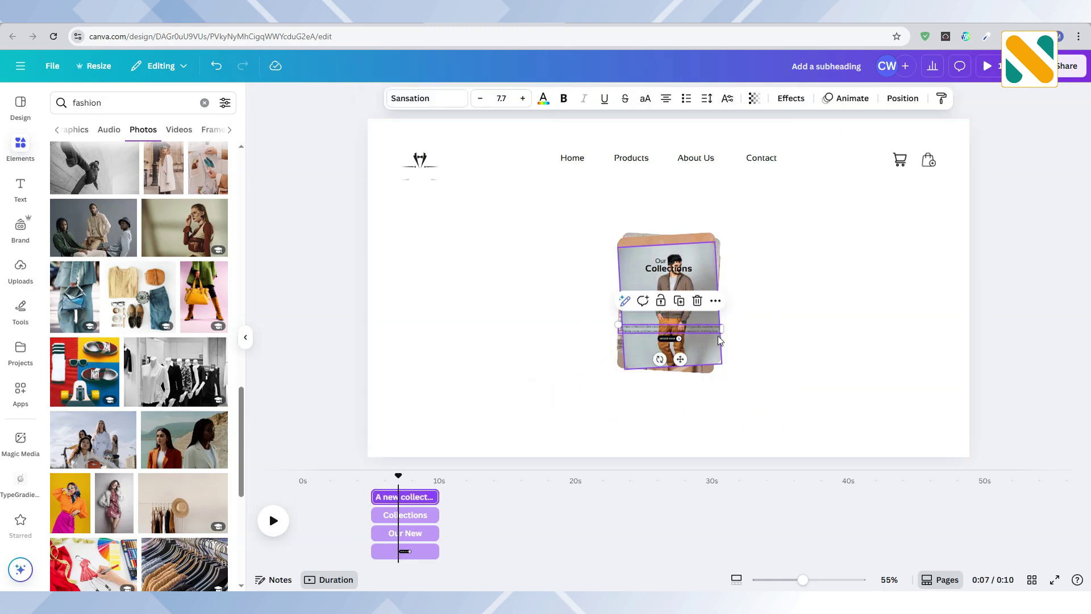
{"action": "left_click_drag", "start_coordinate": [723, 336], "coordinate": [676, 358]}
{"action": "left_click", "coordinate": [813, 230]}
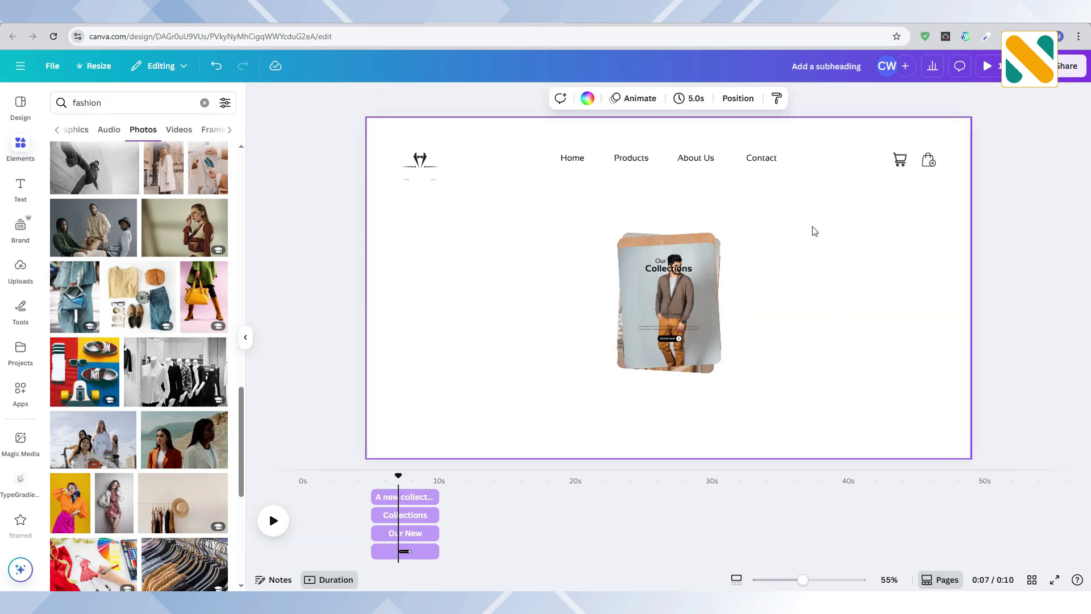
Step: Send the description, "Collections", "Our New" and ORDER NOW layers behind all the photos, just above the background
{"action": "left_click", "coordinate": [738, 97]}
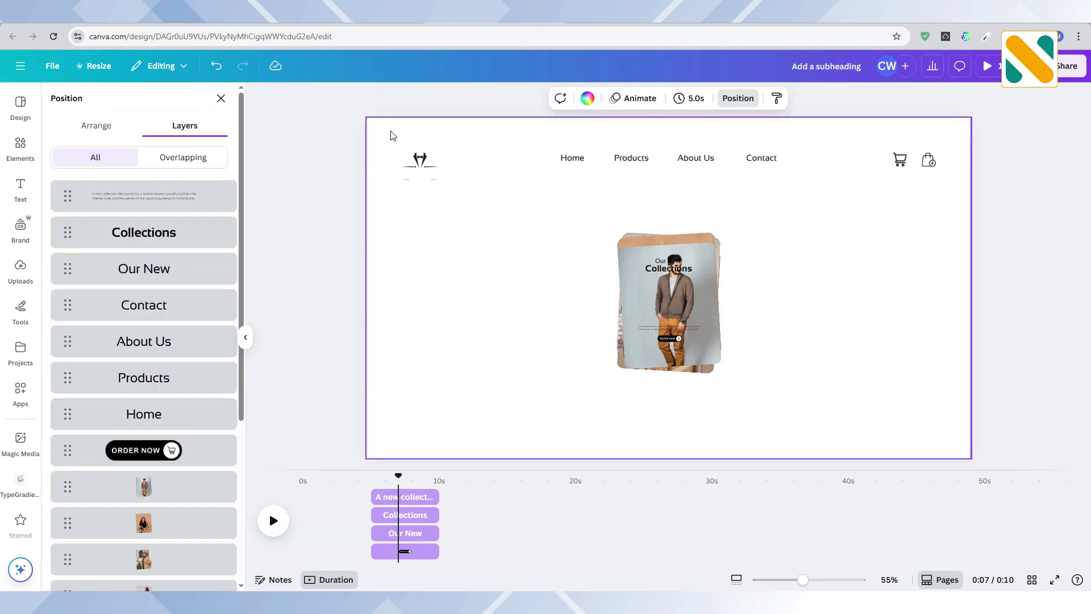
{"action": "left_click", "coordinate": [171, 196]}
{"action": "left_click", "coordinate": [174, 244], "text": "shift"}
{"action": "left_click", "coordinate": [177, 273], "text": "shift"}
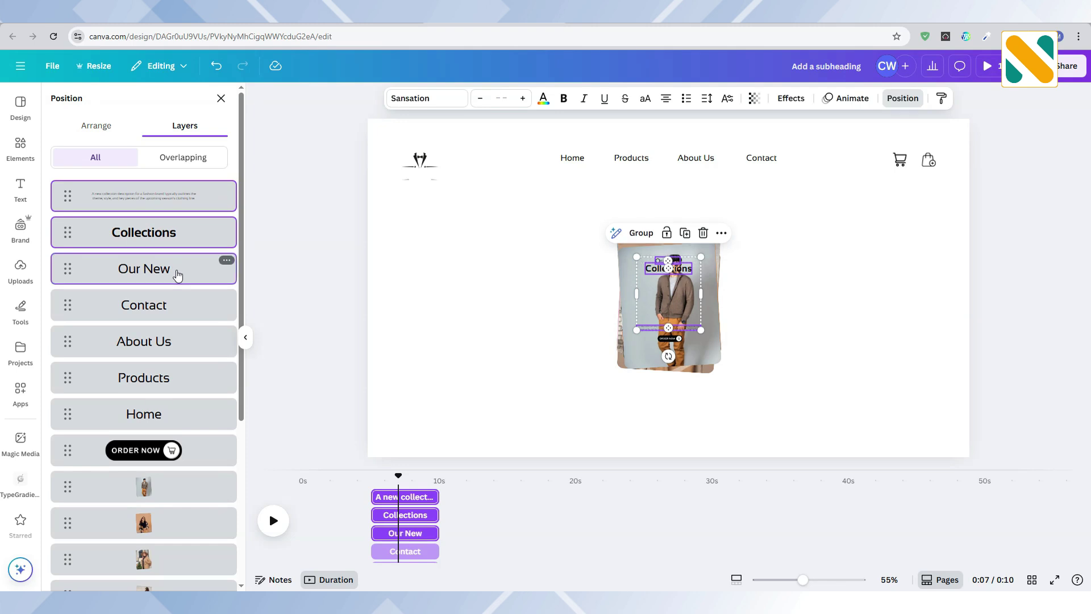
{"action": "left_click", "coordinate": [197, 452], "text": "shift"}
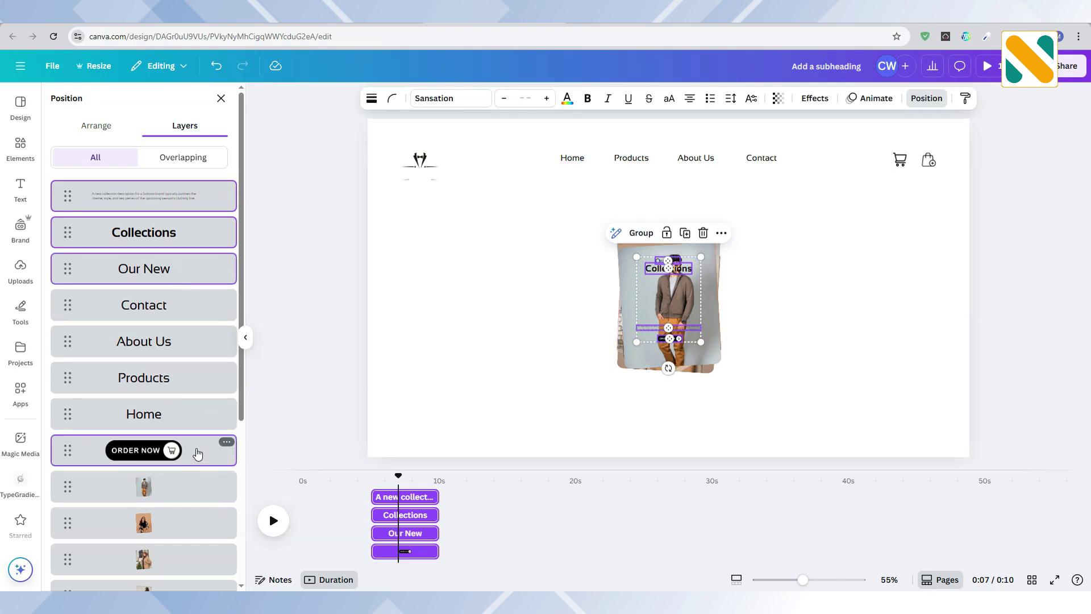
{"action": "scroll", "coordinate": [203, 372], "scroll_direction": "down", "scroll_amount": 4}
{"action": "left_click_drag", "start_coordinate": [196, 230], "coordinate": [197, 545]}
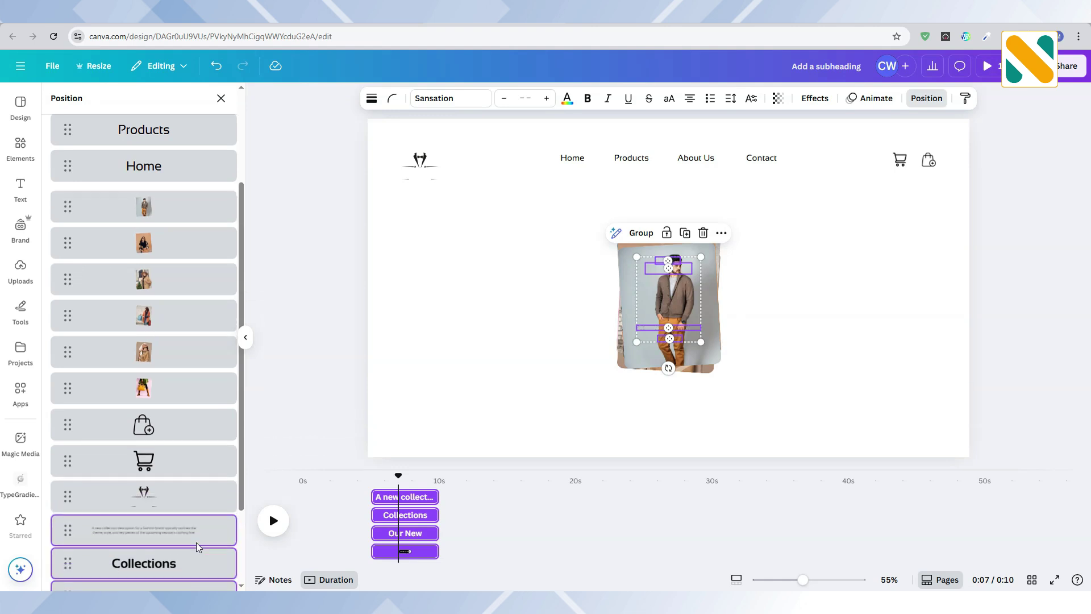
{"action": "left_click", "coordinate": [866, 347]}
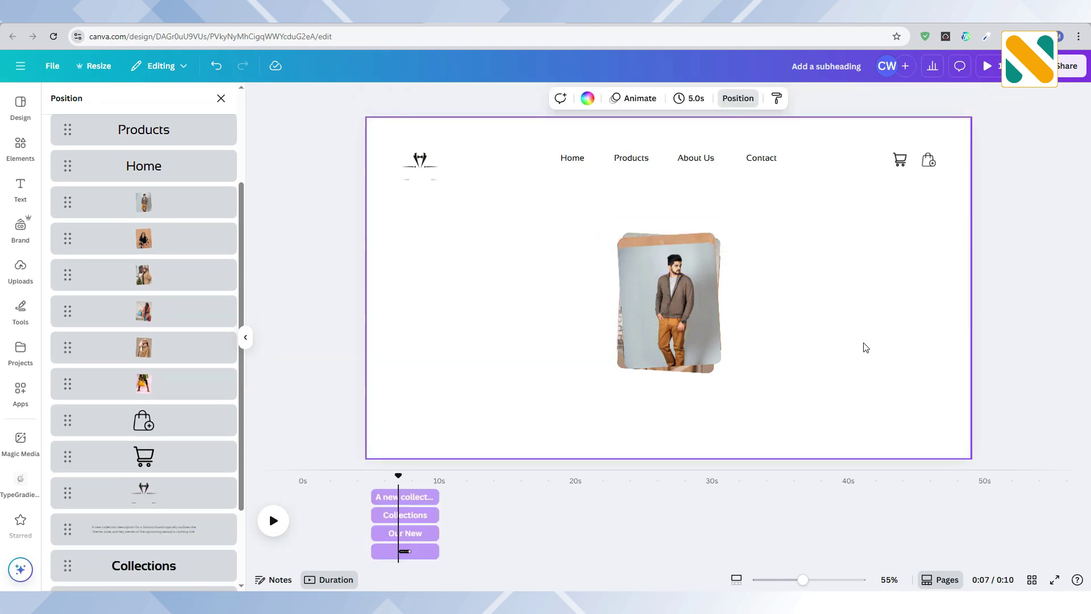
Step: Duplicate the stacked-photo page and move the playhead into the new third page, at about 12 seconds
{"action": "left_click", "coordinate": [485, 518]}
{"action": "right_click", "coordinate": [428, 527]}
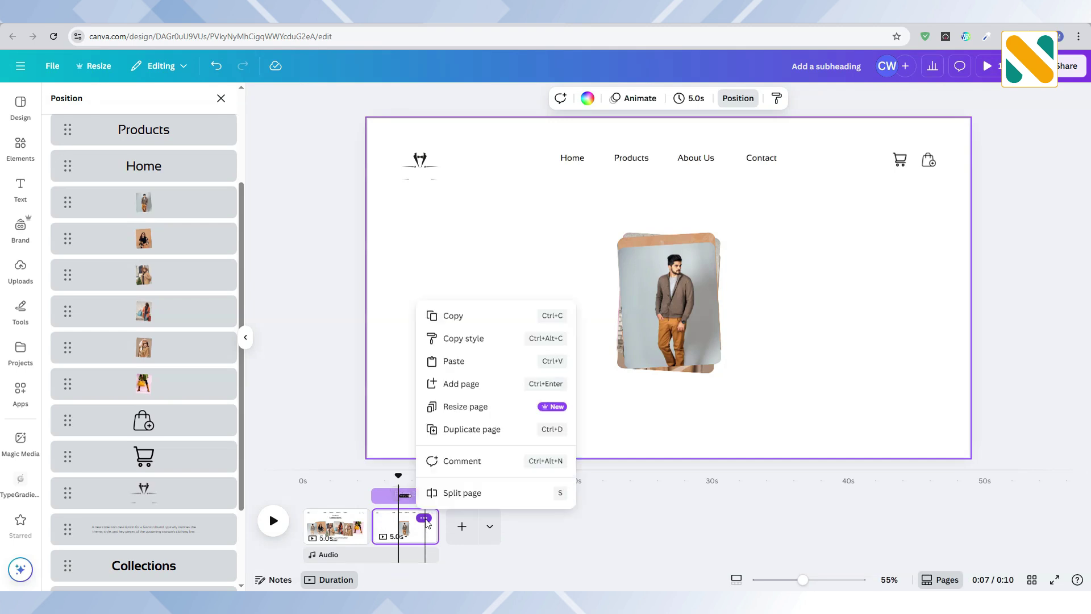
{"action": "left_click", "coordinate": [424, 517]}
{"action": "left_click", "coordinate": [474, 288]}
{"action": "left_click", "coordinate": [439, 480]}
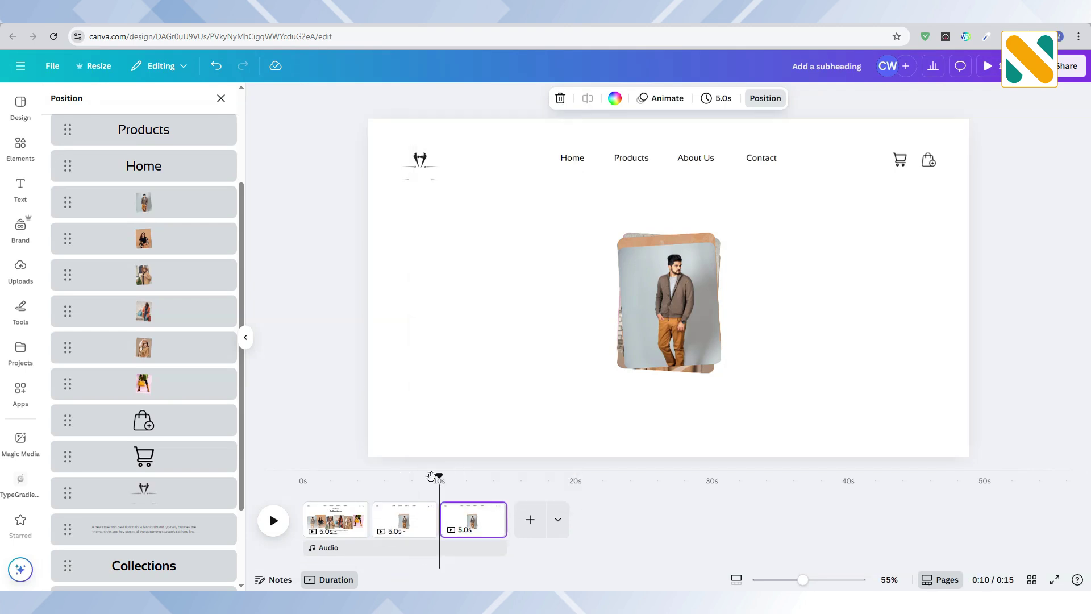
{"action": "left_click_drag", "start_coordinate": [441, 475], "coordinate": [467, 476]}
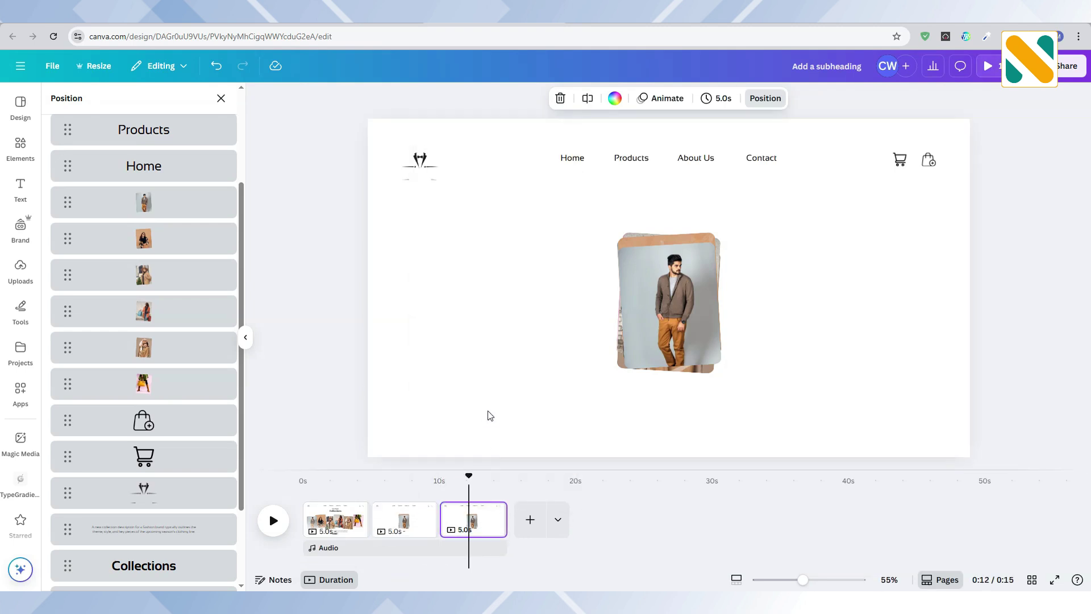
Step: Delete the ORDER NOW button, "Our New", "Collections" and description layers from the third page
{"action": "scroll", "coordinate": [202, 434], "scroll_direction": "down", "scroll_amount": 1}
{"action": "scroll", "coordinate": [202, 433], "scroll_direction": "down", "scroll_amount": 3}
{"action": "left_click", "coordinate": [200, 531]}
{"action": "left_click", "coordinate": [195, 494], "text": "shift"}
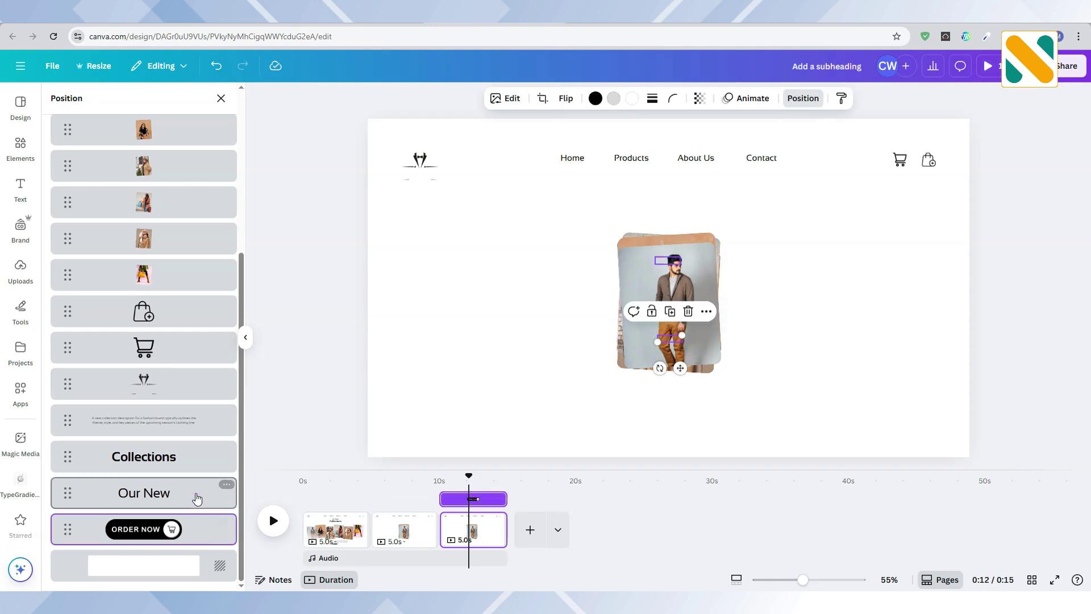
{"action": "left_click", "coordinate": [189, 465], "text": "shift"}
{"action": "left_click", "coordinate": [188, 426], "text": "shift"}
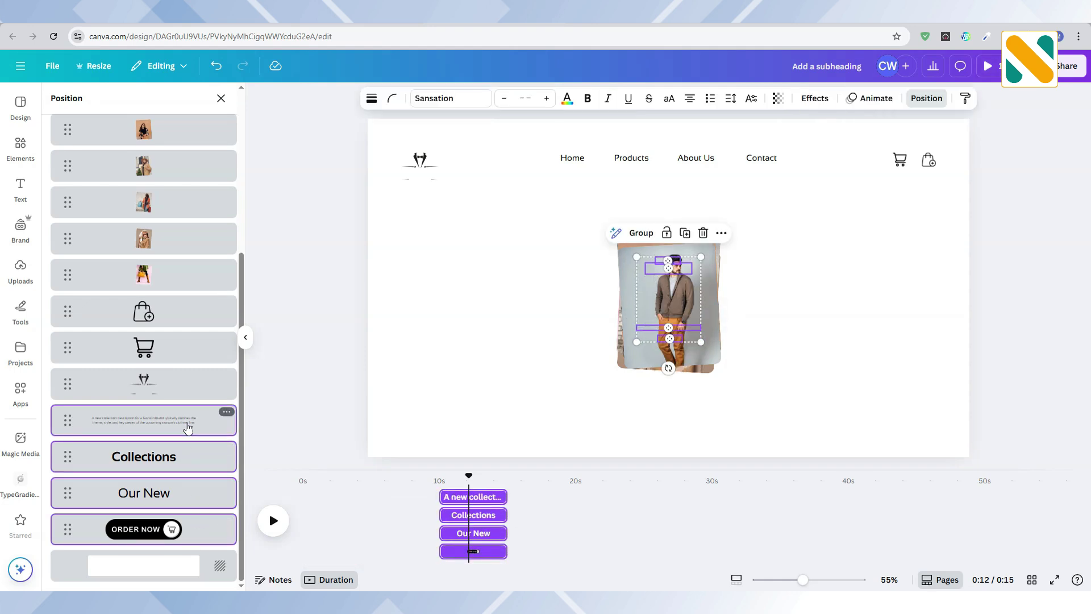
{"action": "left_click", "coordinate": [702, 233]}
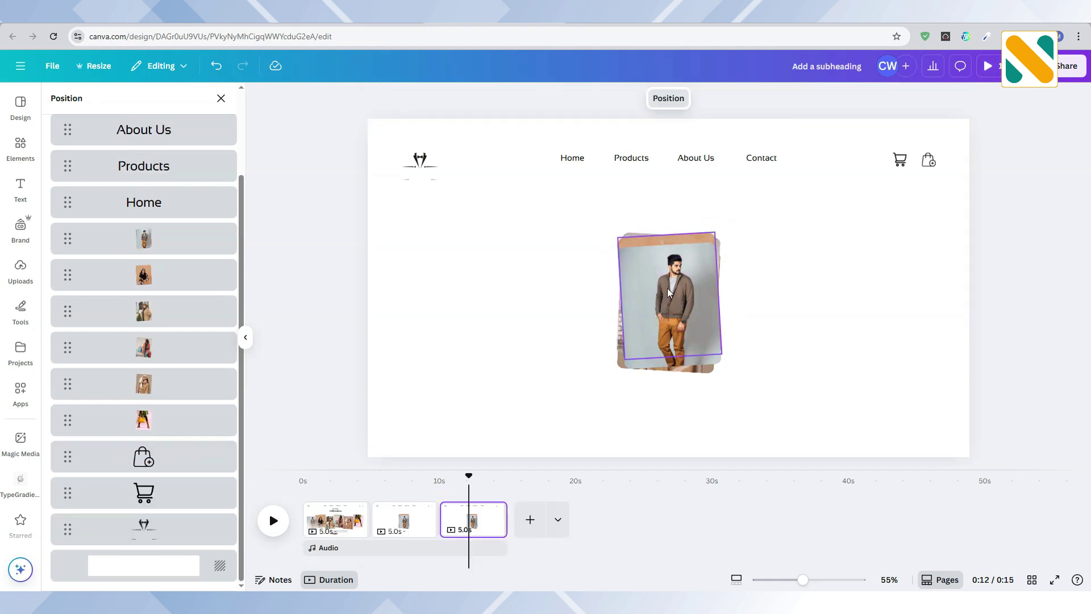
Step: Move the whole photo pile straight down until only its top edge shows at the bottom of the page
{"action": "left_click", "coordinate": [633, 306]}
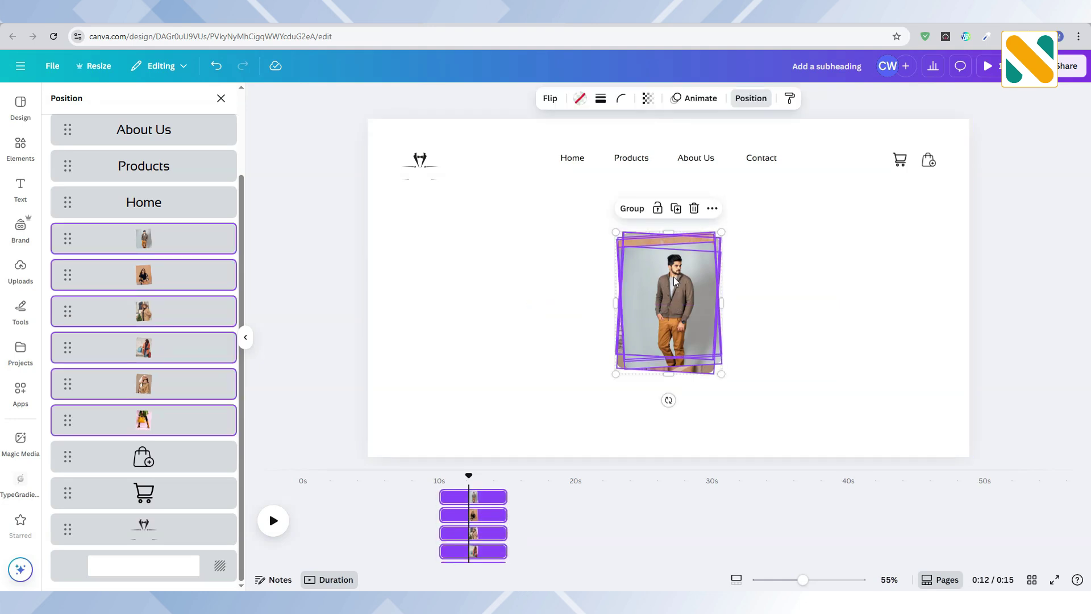
{"action": "left_click_drag", "start_coordinate": [663, 271], "coordinate": [665, 463]}
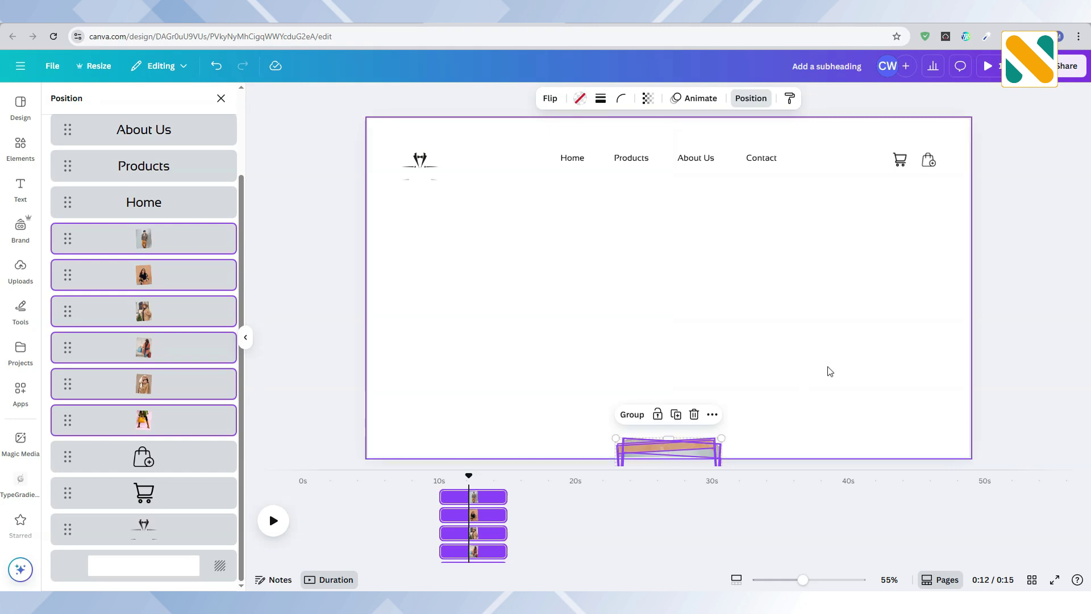
{"action": "left_click", "coordinate": [834, 362]}
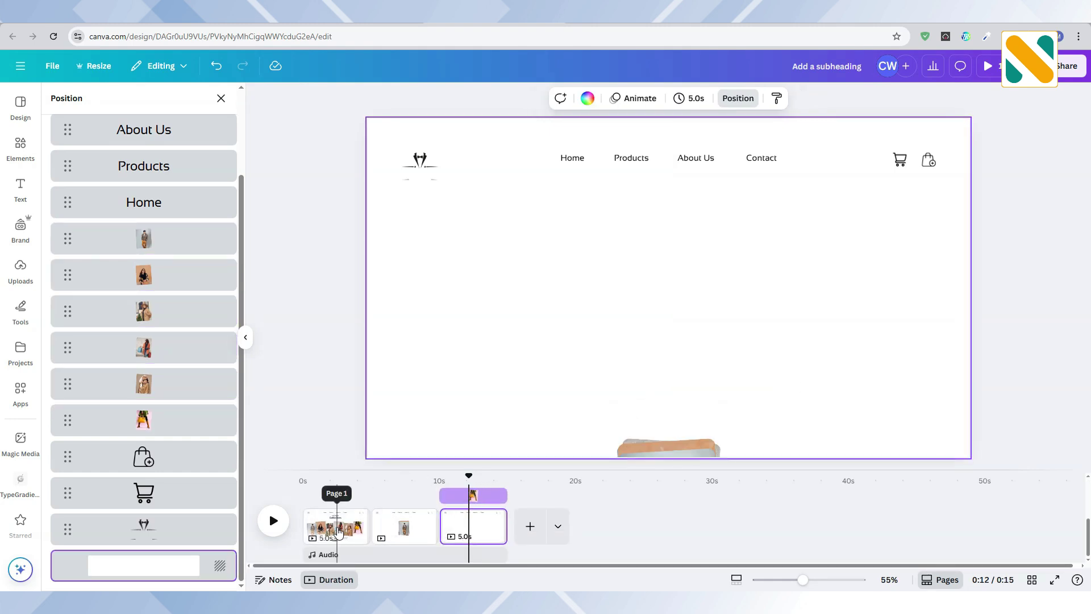
Step: Reorder the pages so the lowered pile comes first, the centred pile second and the spread-out photos last
{"action": "left_click", "coordinate": [334, 526]}
{"action": "left_click_drag", "start_coordinate": [464, 530], "coordinate": [516, 532]}
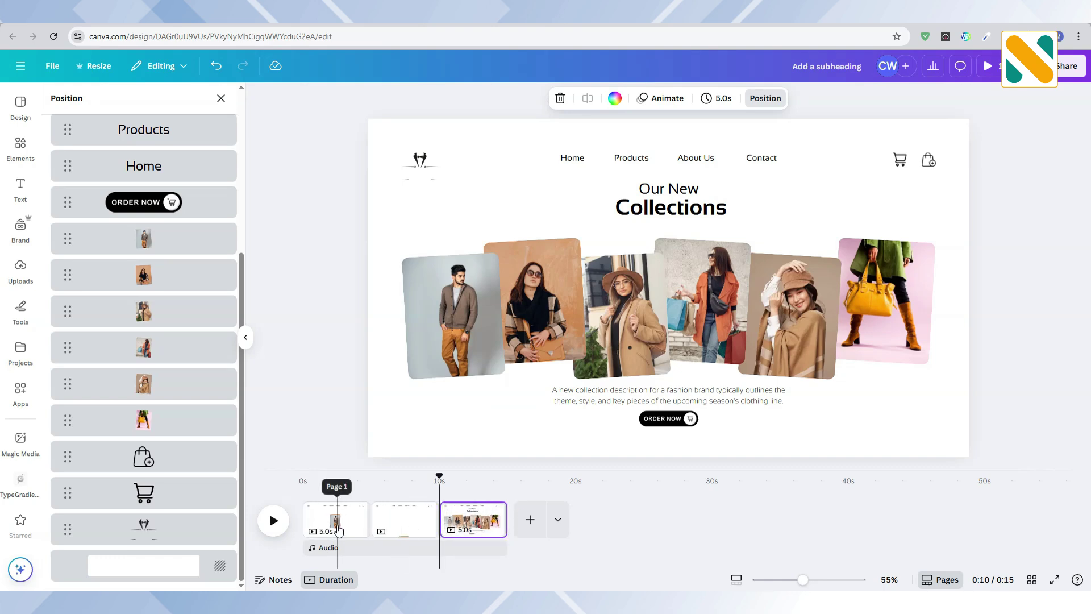
{"action": "left_click_drag", "start_coordinate": [334, 521], "coordinate": [438, 531]}
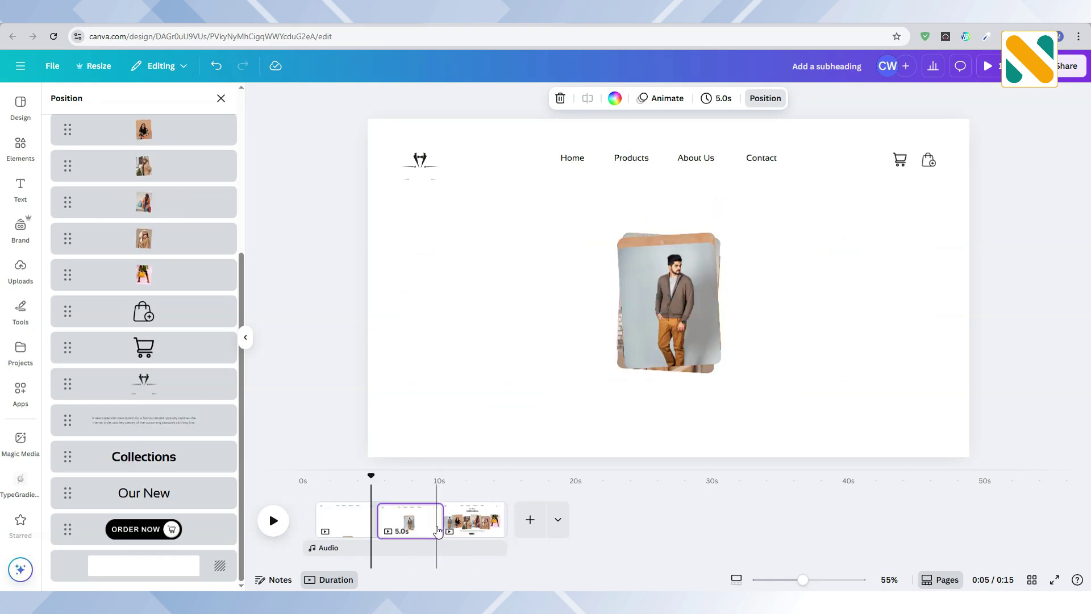
Step: Apply the Match & Move transition between the first and second pages and between the second and third pages
{"action": "left_click", "coordinate": [371, 531]}
{"action": "left_click", "coordinate": [93, 335]}
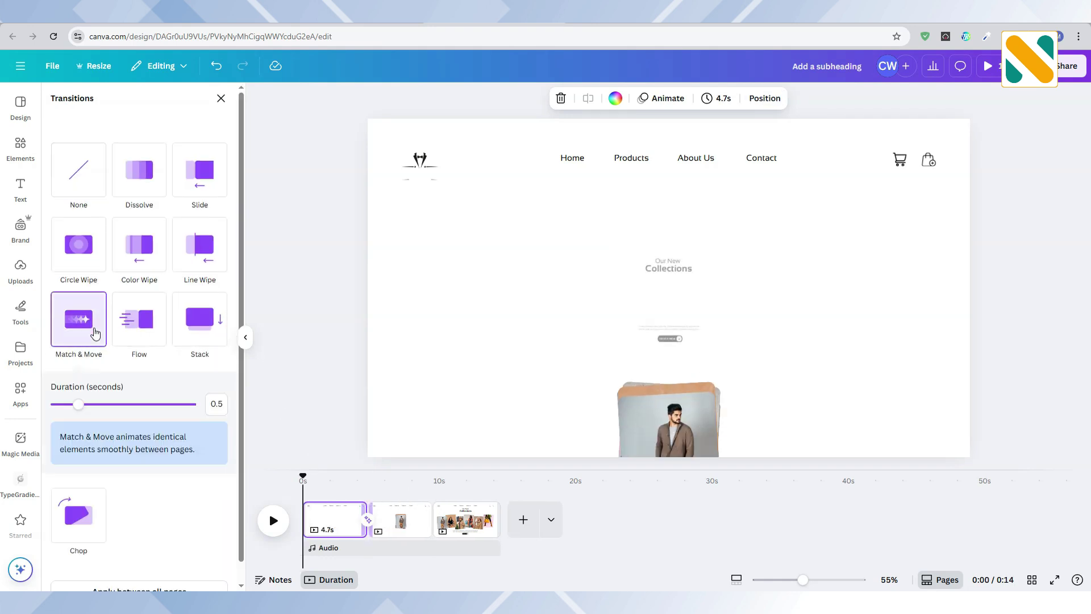
{"action": "left_click", "coordinate": [432, 531]}
{"action": "left_click", "coordinate": [79, 318]}
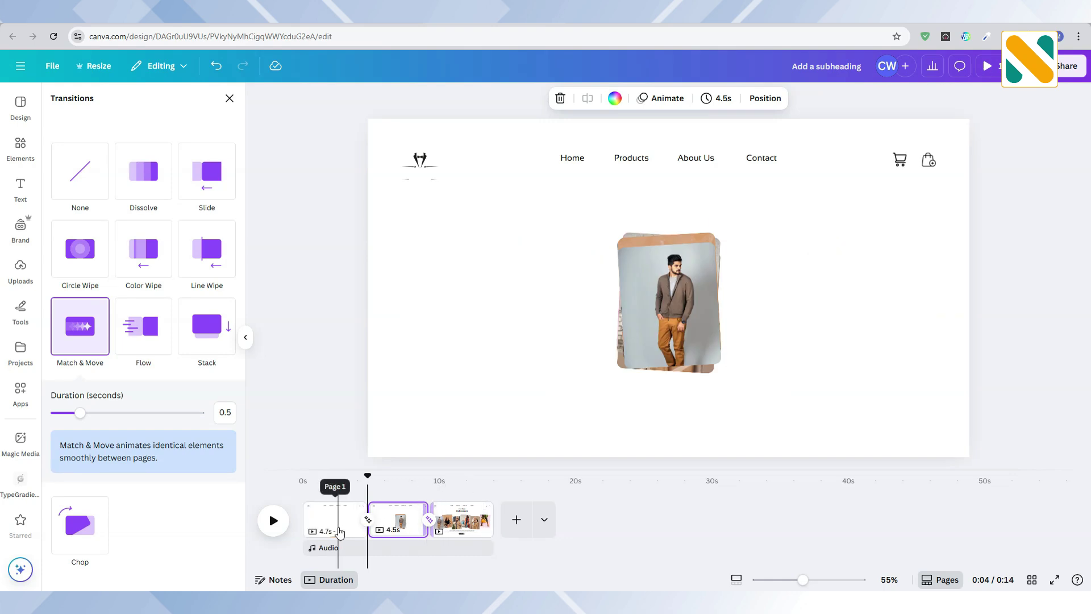
Step: Set the timing of the first and second pages to 1.0 second each
{"action": "left_click", "coordinate": [340, 531]}
{"action": "left_click", "coordinate": [720, 99]}
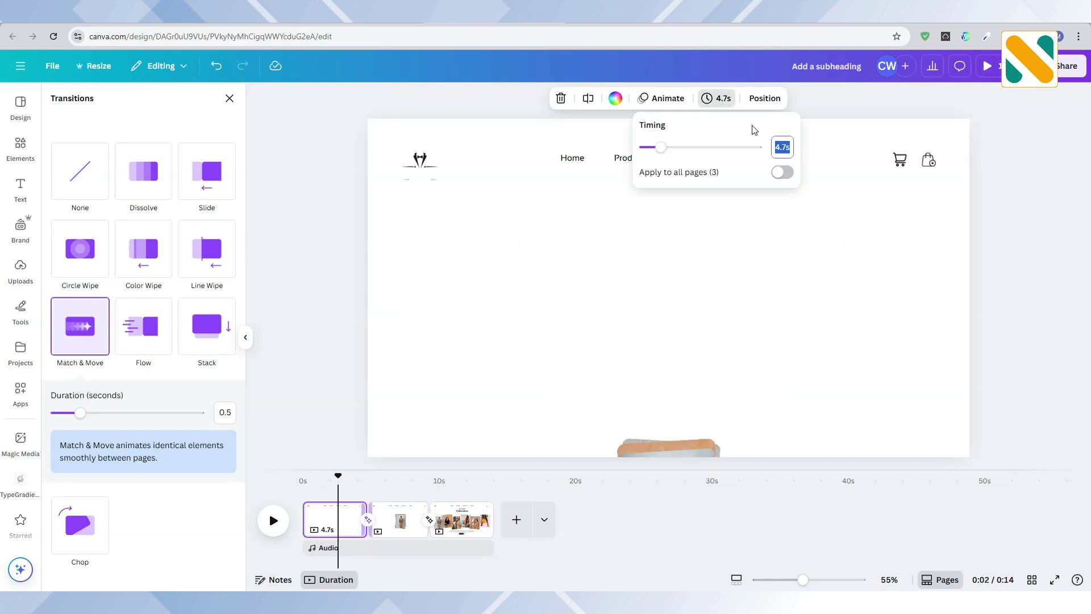
{"action": "key", "text": "Return"}
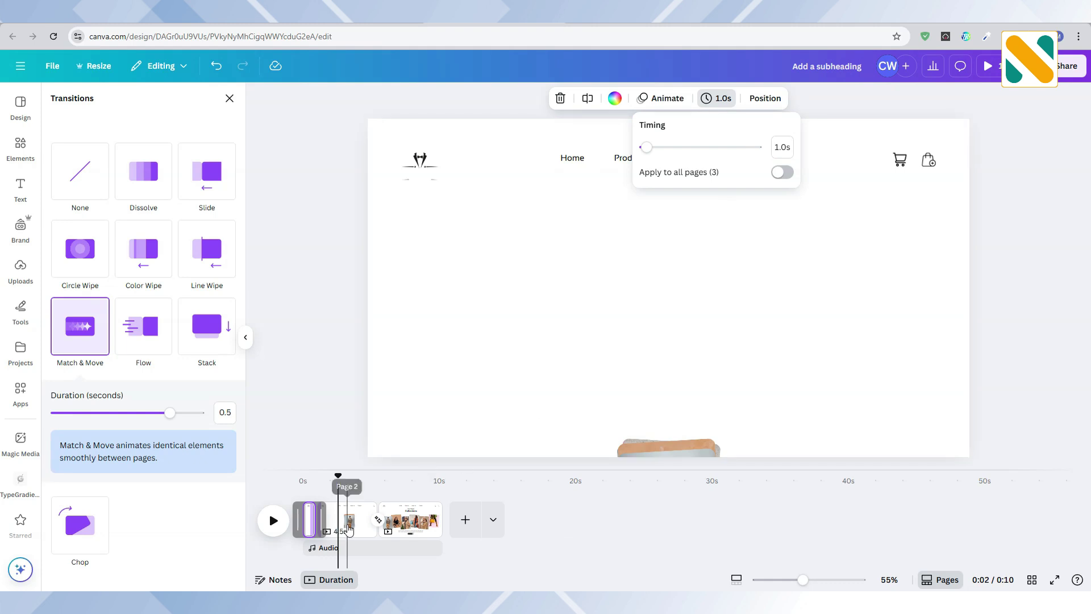
{"action": "left_click", "coordinate": [717, 200]}
{"action": "left_click", "coordinate": [720, 99]}
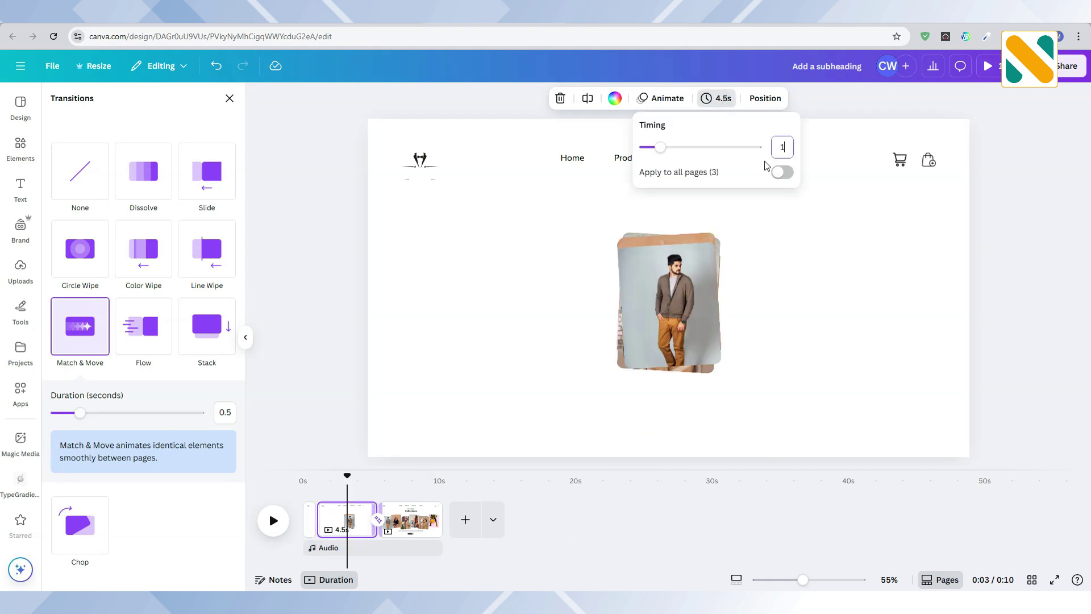
{"action": "key", "text": "Return"}
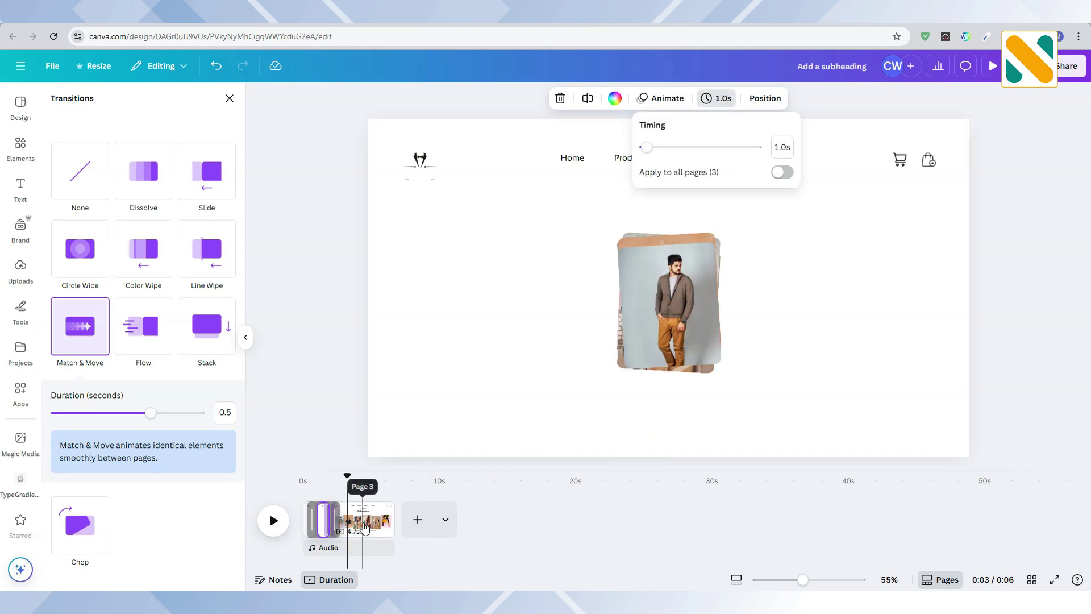
{"action": "left_click", "coordinate": [462, 414]}
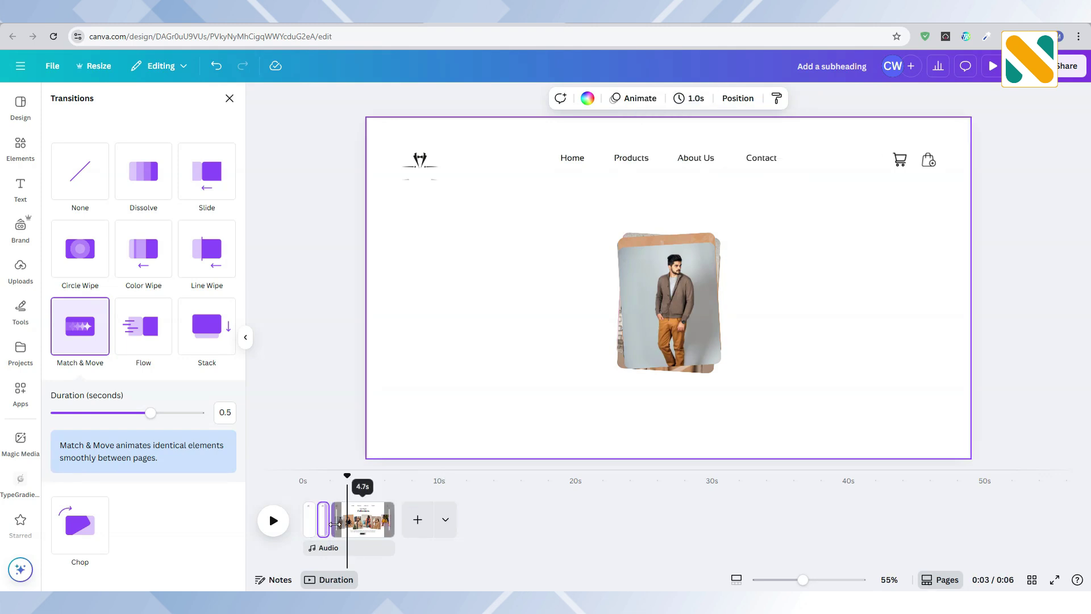
Step: Set the Match & Move transition between the second and third pages to a duration of 0.75 seconds
{"action": "left_click", "coordinate": [736, 580]}
{"action": "left_click_drag", "start_coordinate": [768, 579], "coordinate": [798, 579]}
{"action": "left_click", "coordinate": [396, 522]}
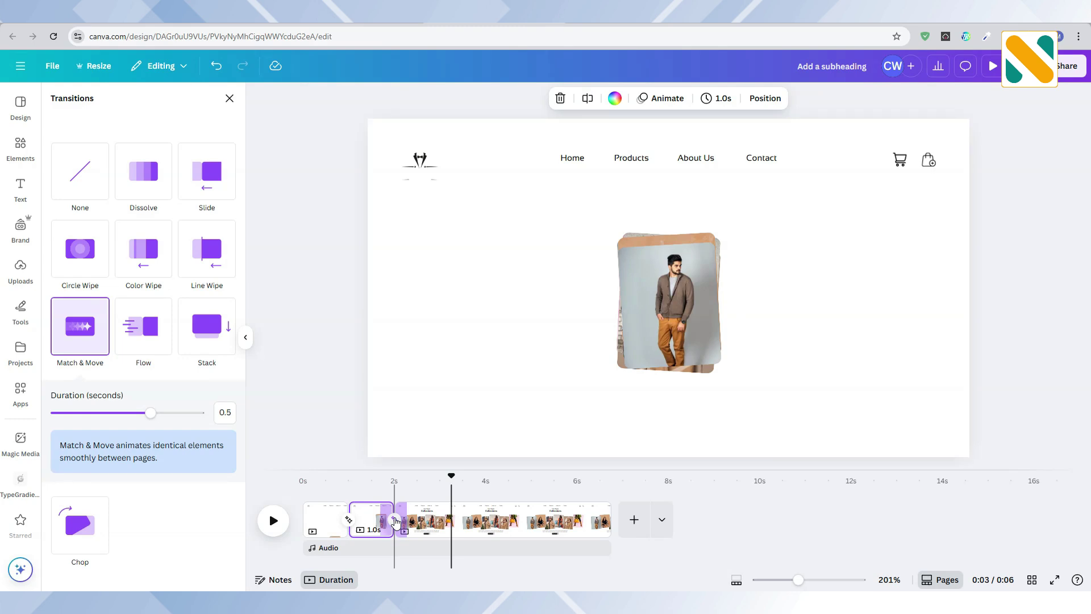
{"action": "left_click_drag", "start_coordinate": [246, 414], "coordinate": [311, 421]}
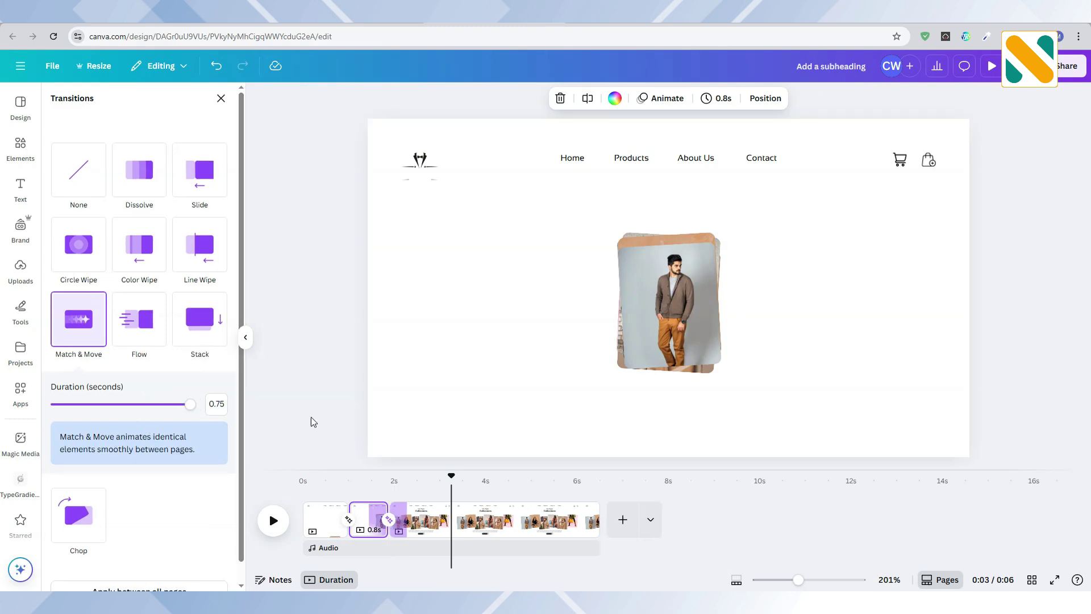
Step: Preview the three-page animation from the start of the timeline and pause the playback
{"action": "left_click_drag", "start_coordinate": [458, 480], "coordinate": [303, 480]}
{"action": "left_click", "coordinate": [305, 526]}
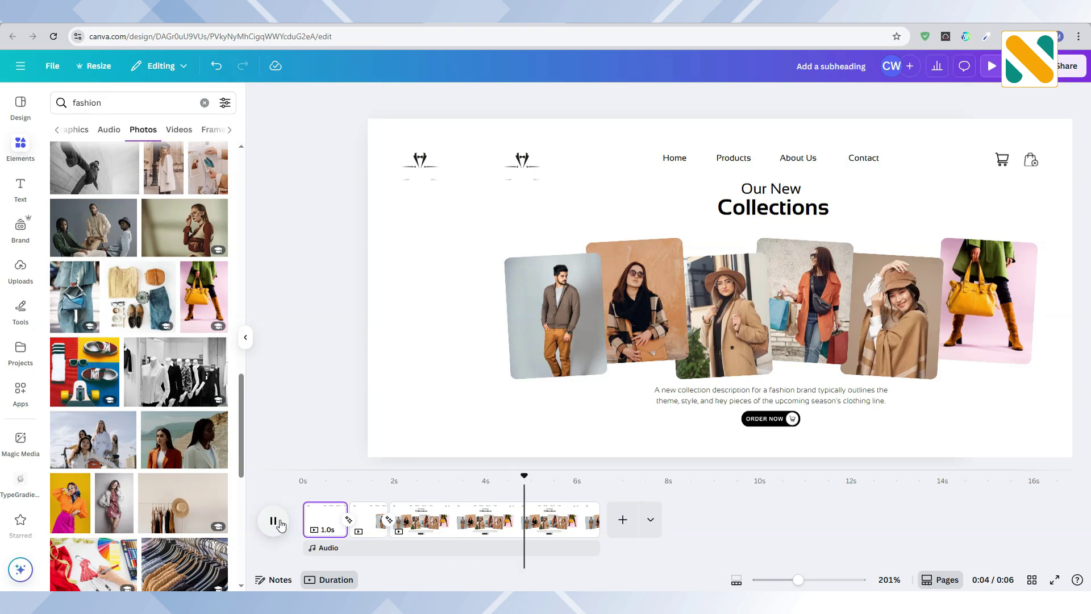
{"action": "left_click", "coordinate": [273, 520]}
Step: On the second page, trim the start of the ORDER NOW button, "Our New", "Collections" and description layers together to about 1.3 s on the timeline
{"action": "left_click", "coordinate": [364, 520]}
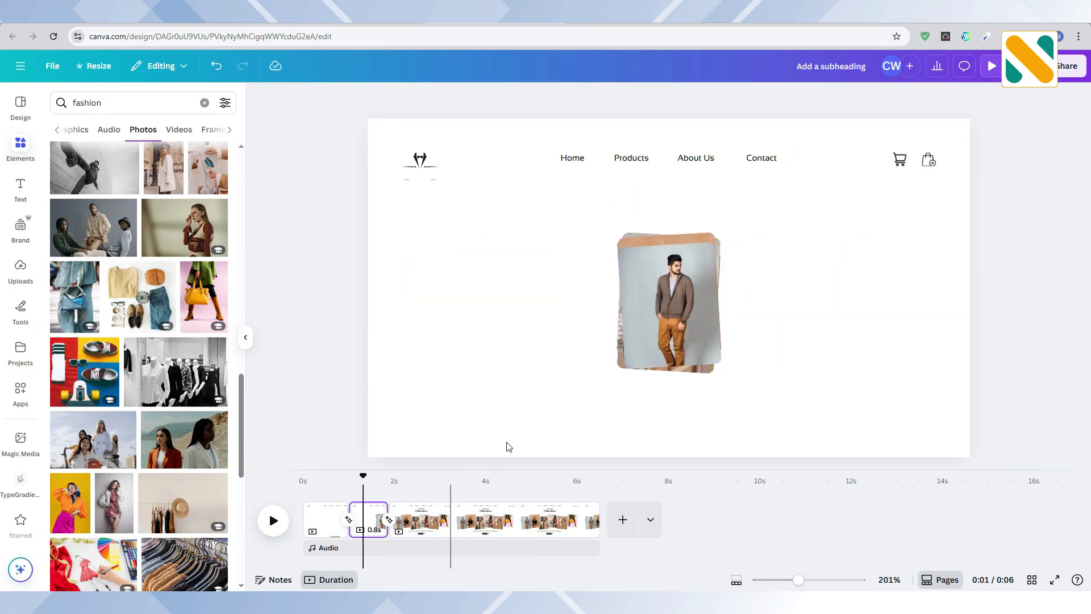
{"action": "left_click", "coordinate": [775, 300]}
{"action": "left_click", "coordinate": [754, 100]}
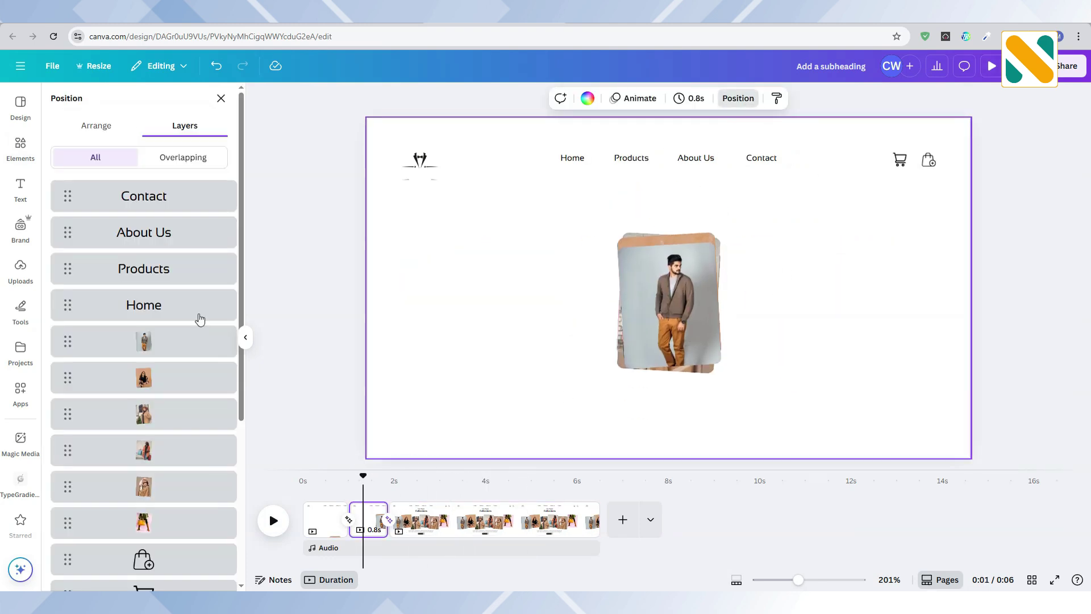
{"action": "scroll", "coordinate": [170, 387], "scroll_direction": "down", "scroll_amount": 5}
{"action": "left_click", "coordinate": [205, 535]}
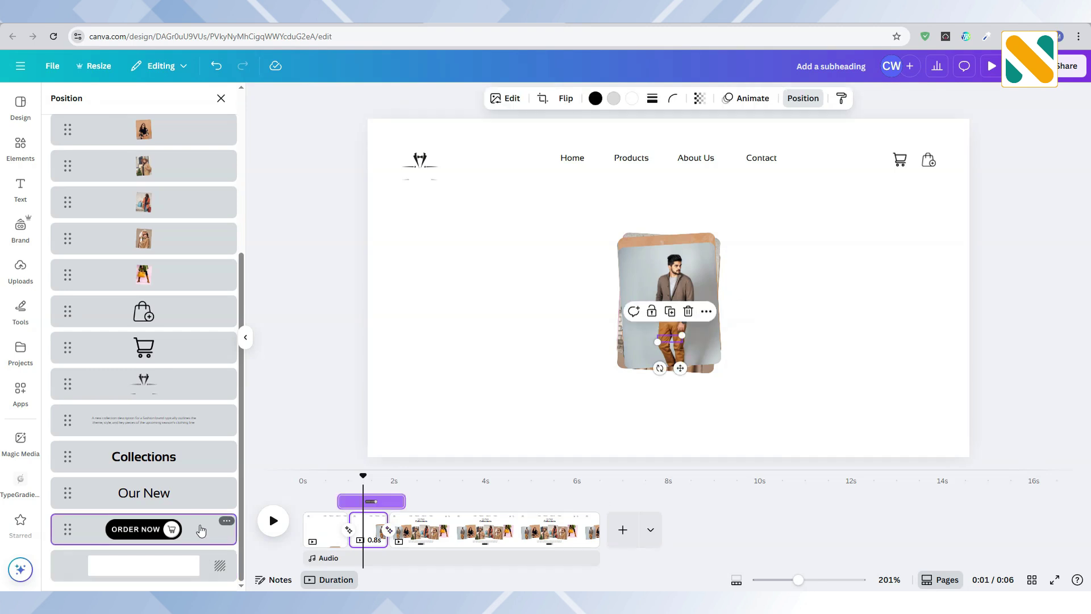
{"action": "left_click", "coordinate": [188, 492], "text": "shift"}
{"action": "left_click", "coordinate": [171, 458], "text": "shift"}
{"action": "left_click", "coordinate": [177, 420], "text": "shift"}
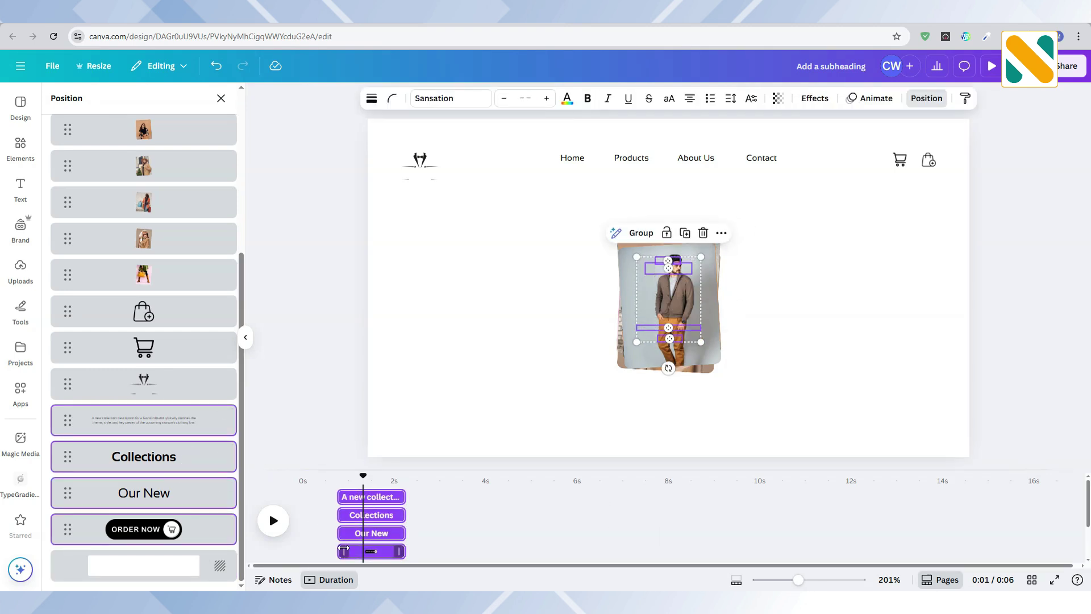
{"action": "left_click", "coordinate": [344, 549]}
{"action": "left_click_drag", "start_coordinate": [340, 551], "coordinate": [364, 496]}
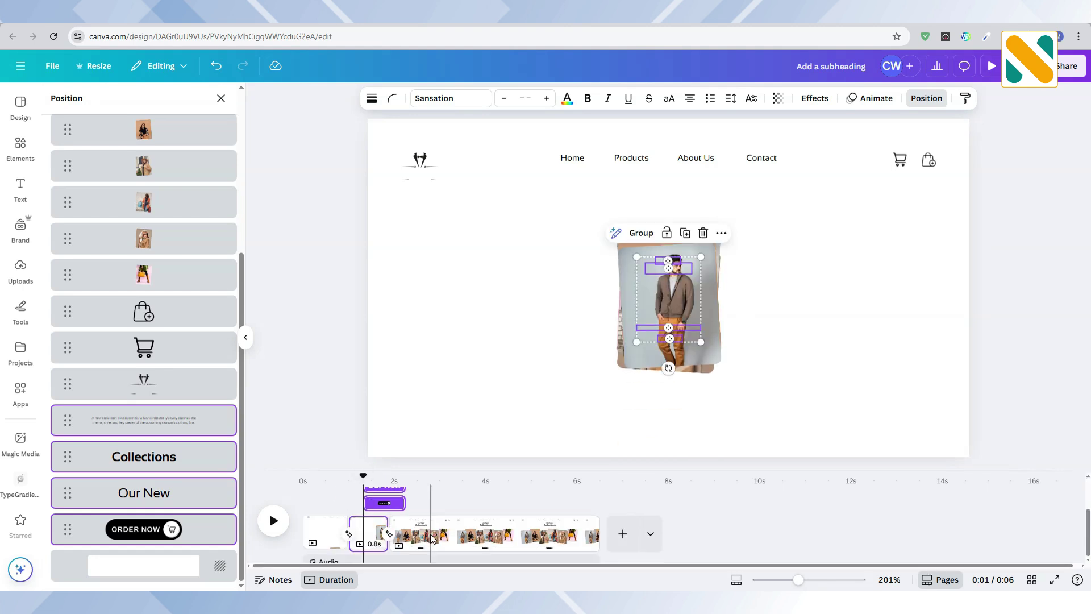
{"action": "left_click", "coordinate": [305, 481]}
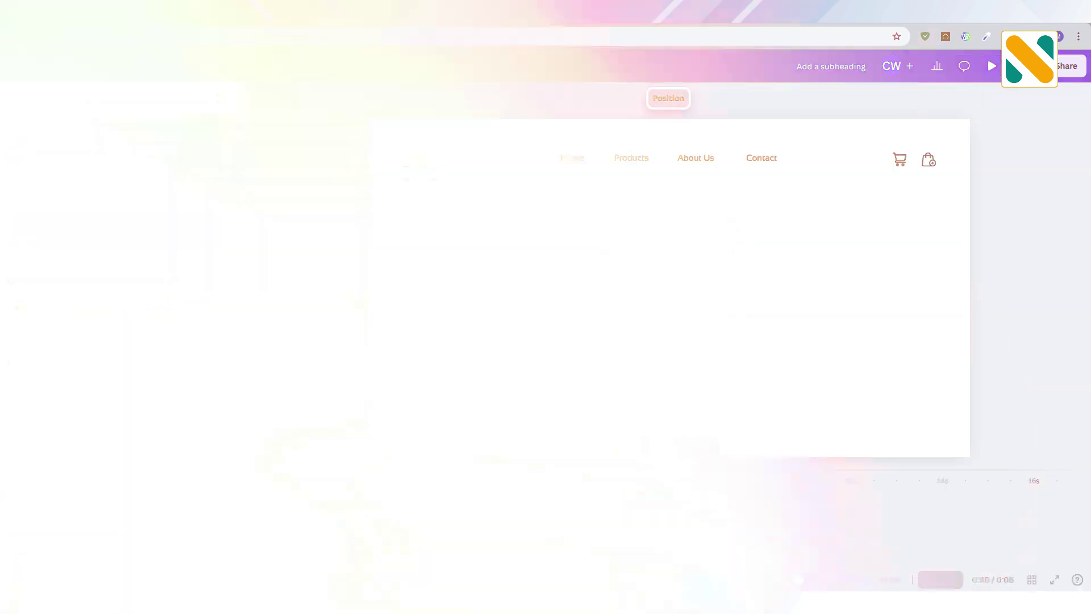